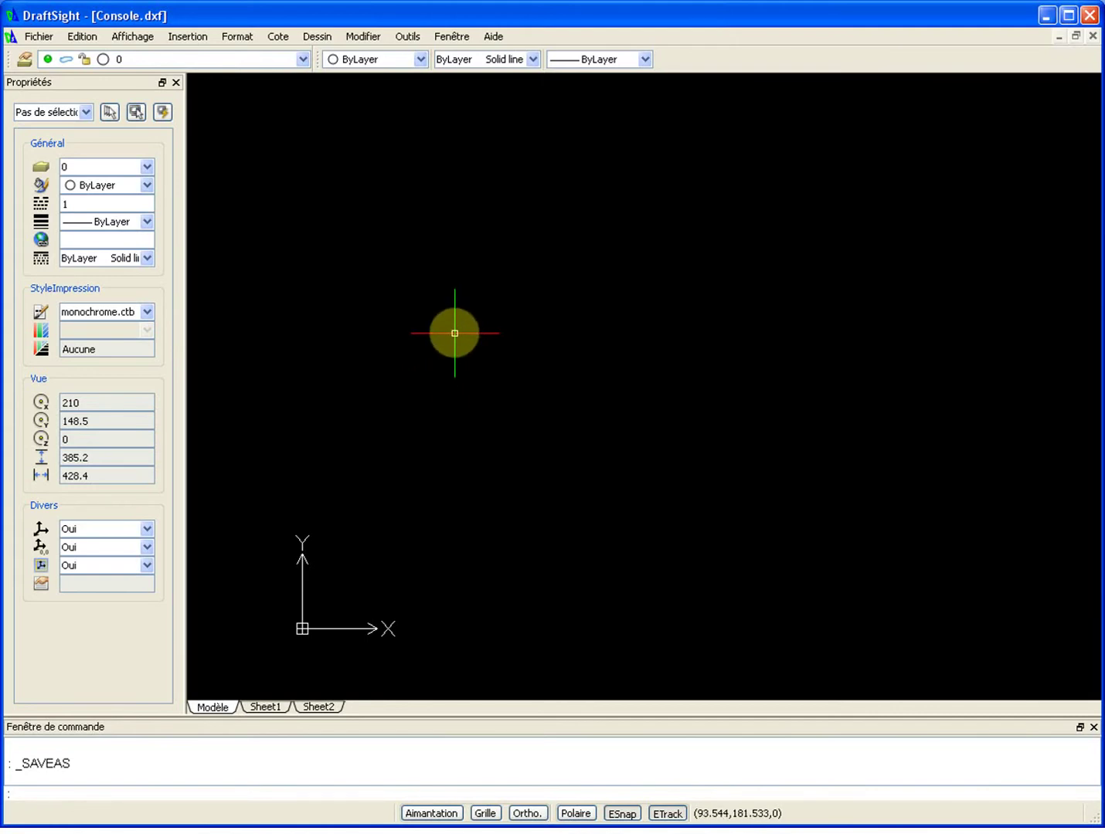
Draw a vertical line downward about 162 units long with Ortho mode on.
type("l")
key("Return")
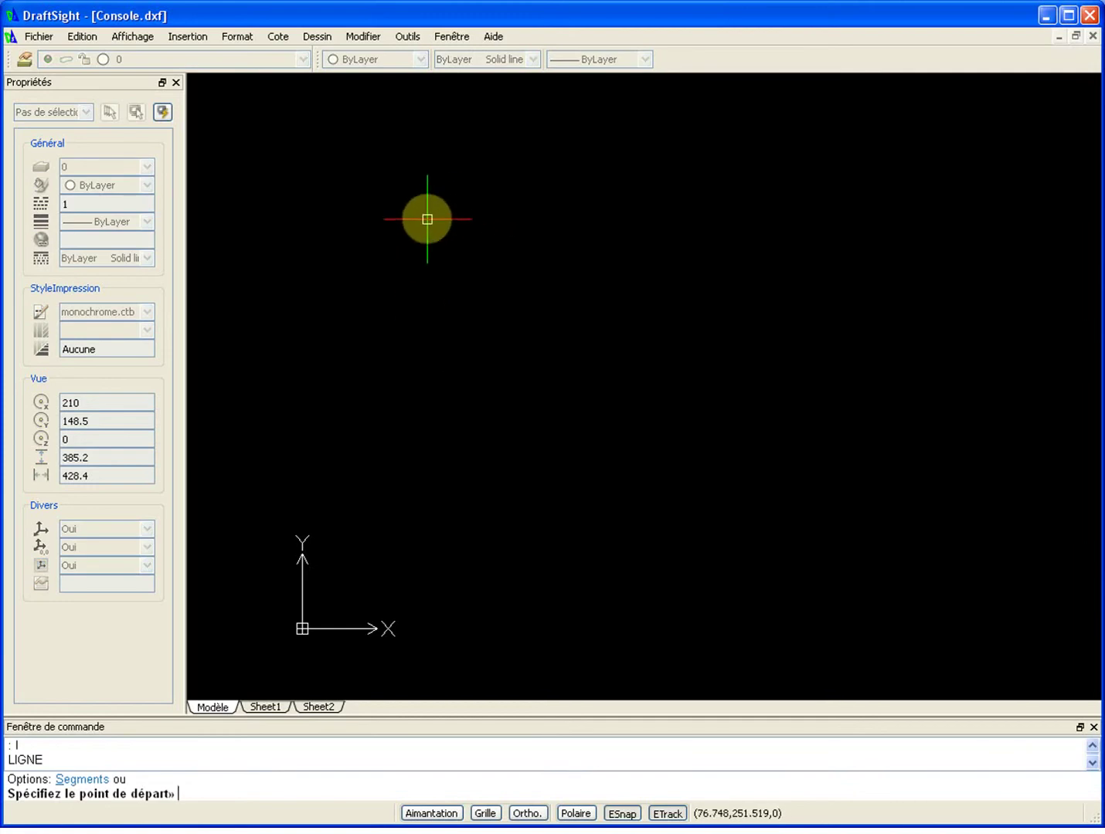
left_click(416, 208)
key("F8")
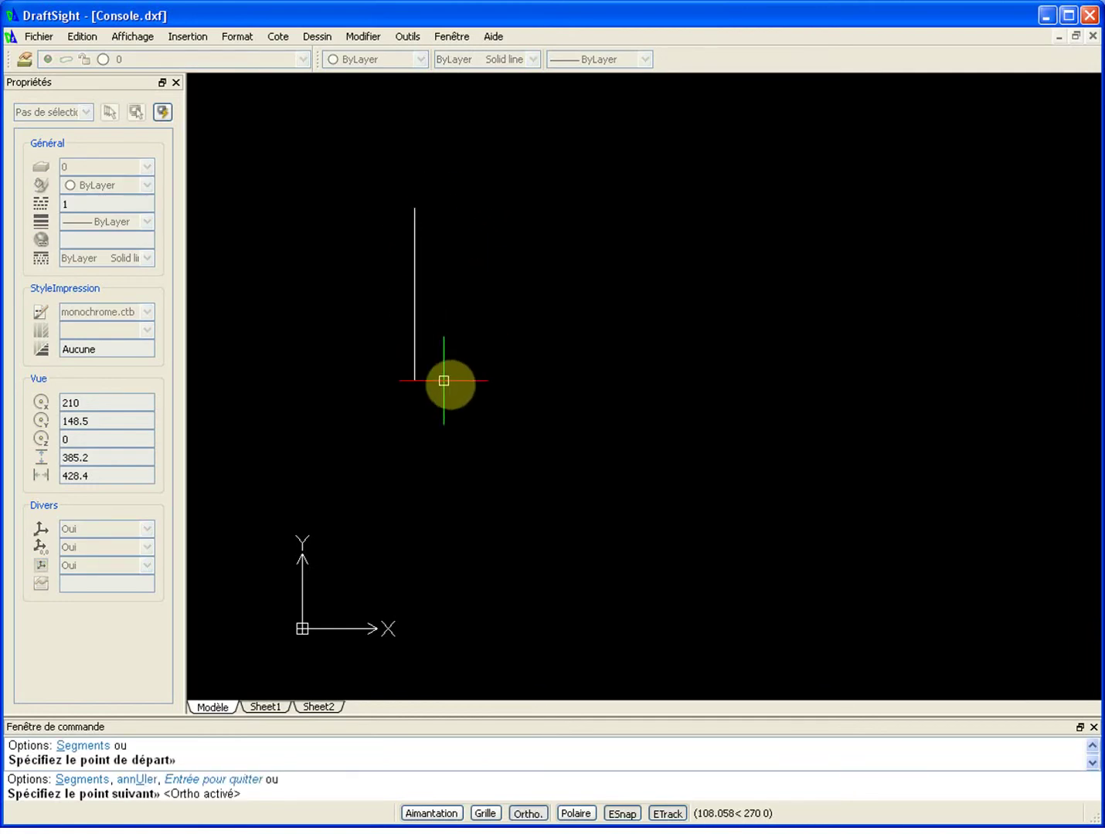
left_click(467, 470)
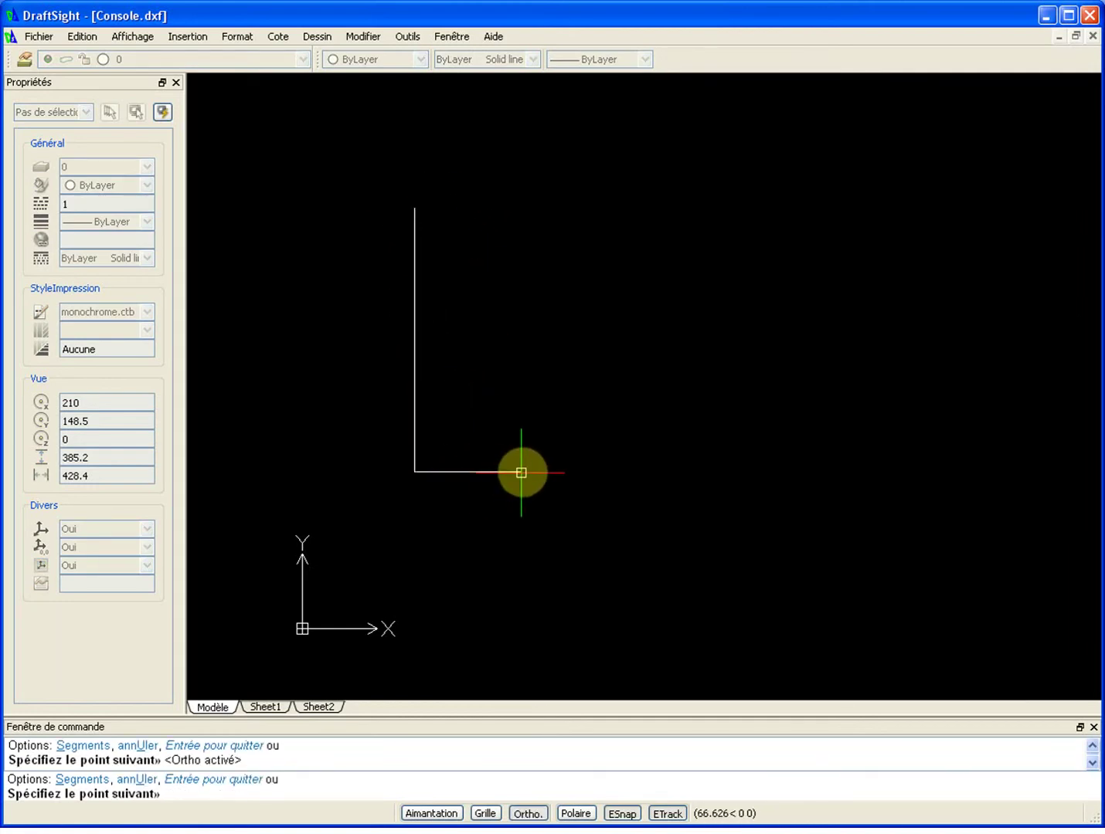
key("Return")
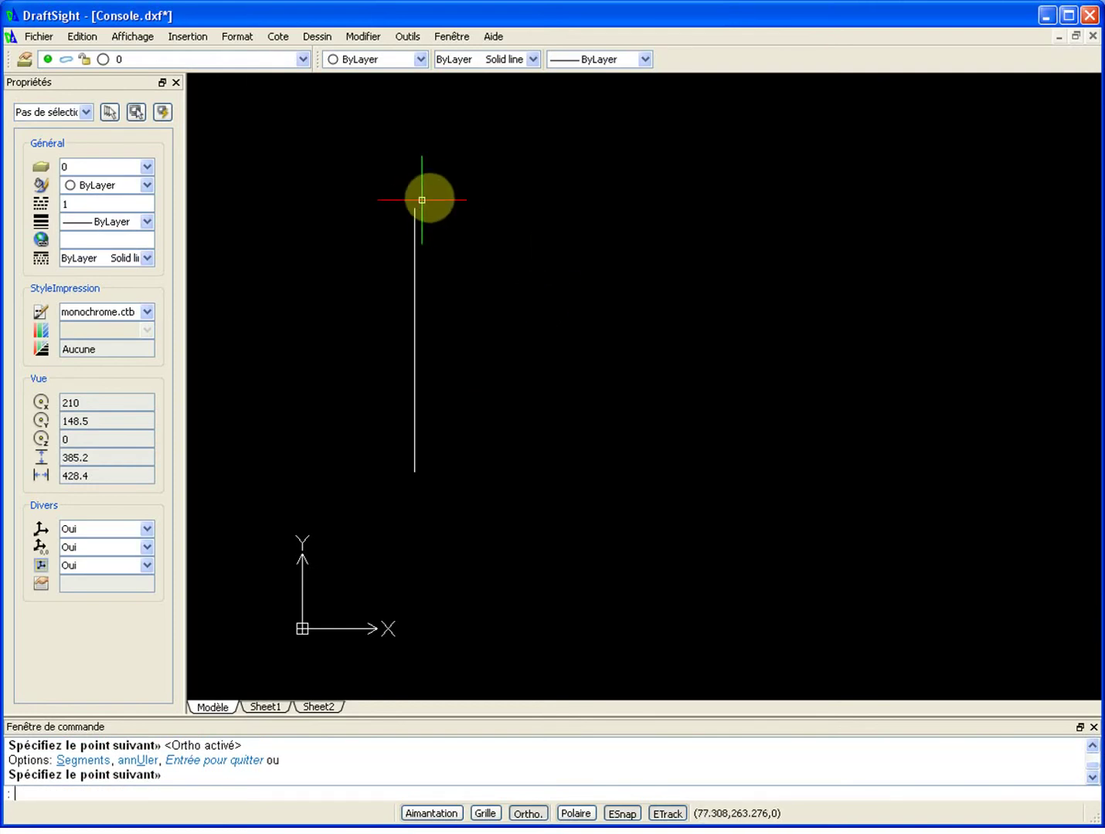
Give the vertical line the CENTER linetype and the colour red (Rouge).
left_click(432, 230)
left_click(404, 263)
left_click(483, 60)
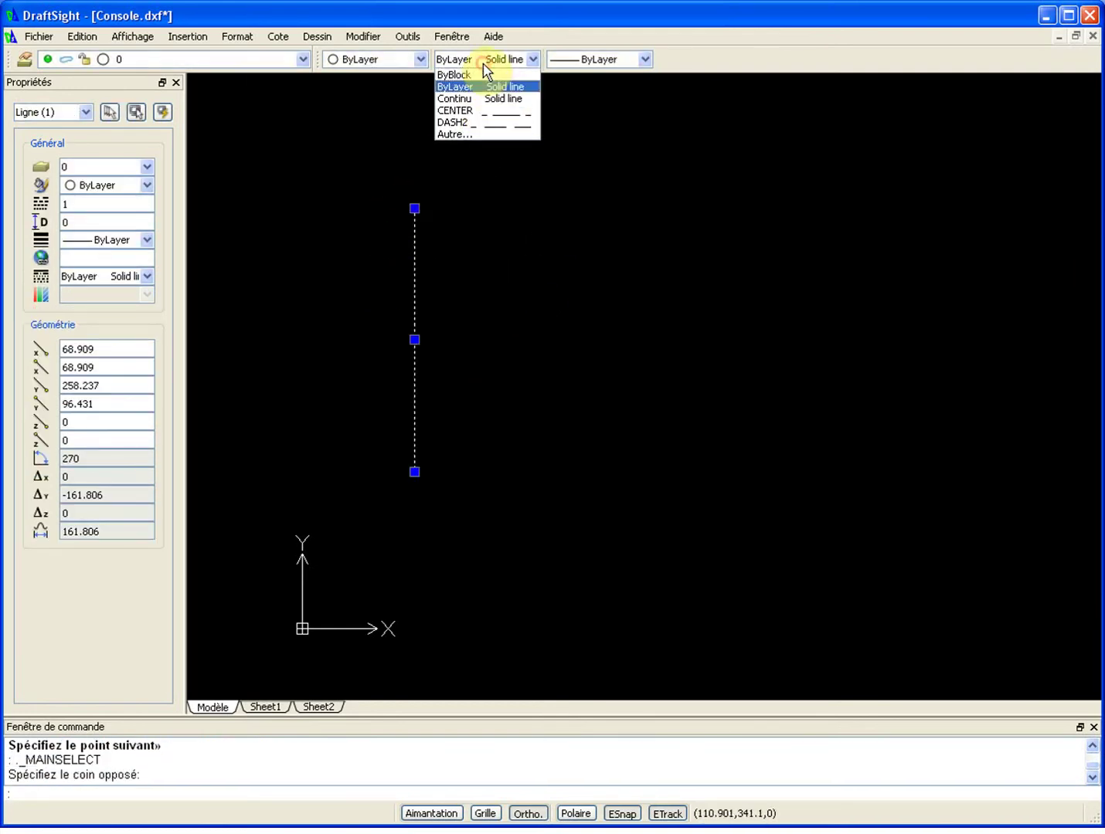
left_click(483, 112)
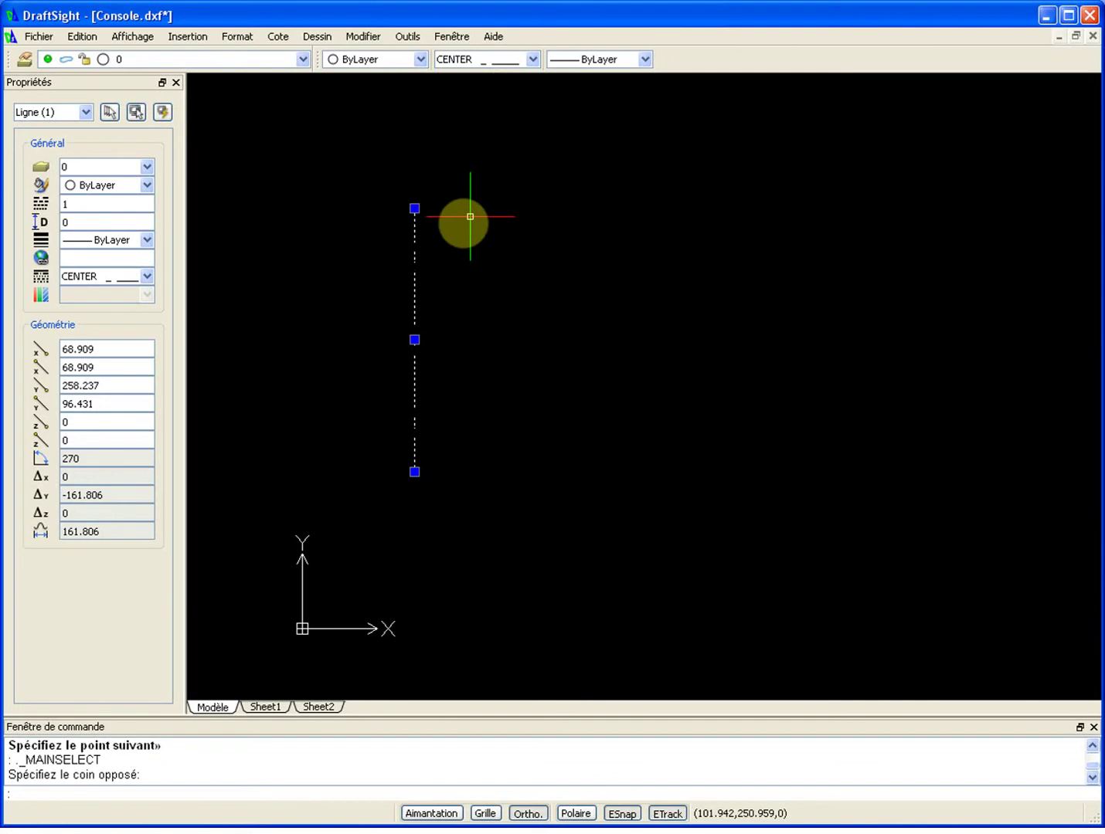
left_click(387, 59)
left_click(376, 158)
key("Escape")
key("Escape")
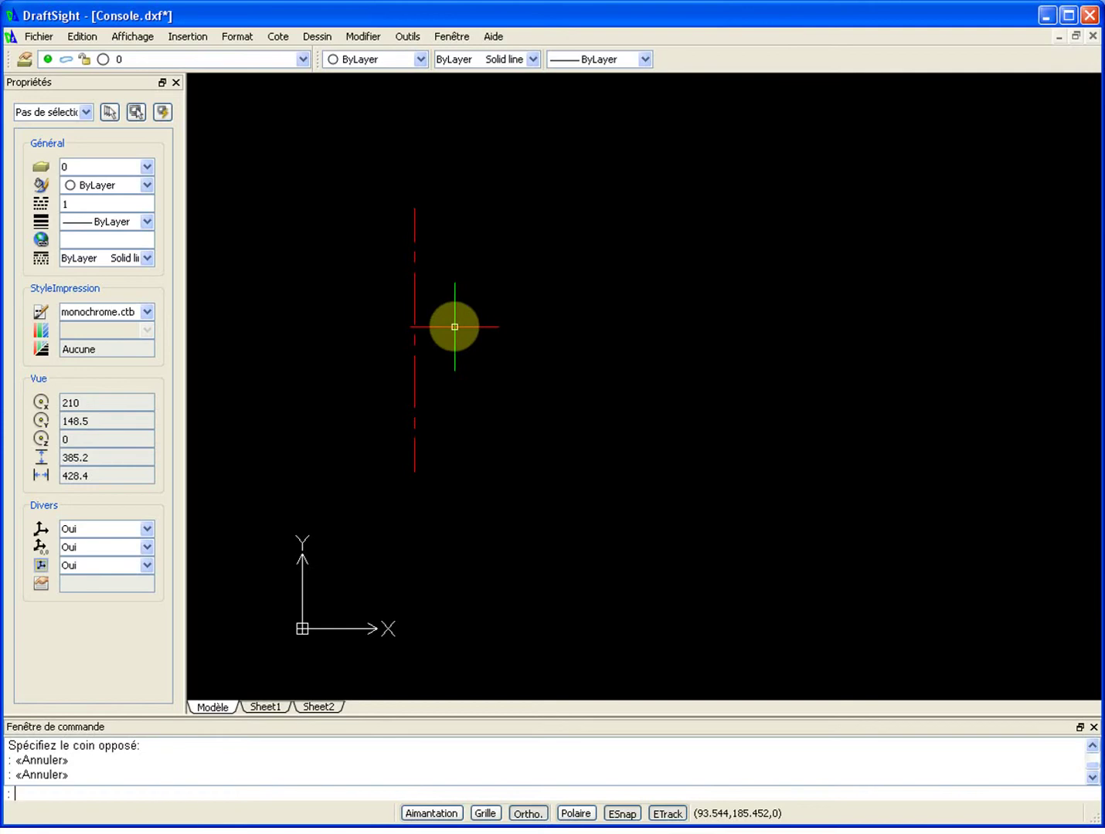
Offset the red centreline 4100 units to its right.
type("e")
key("Return")
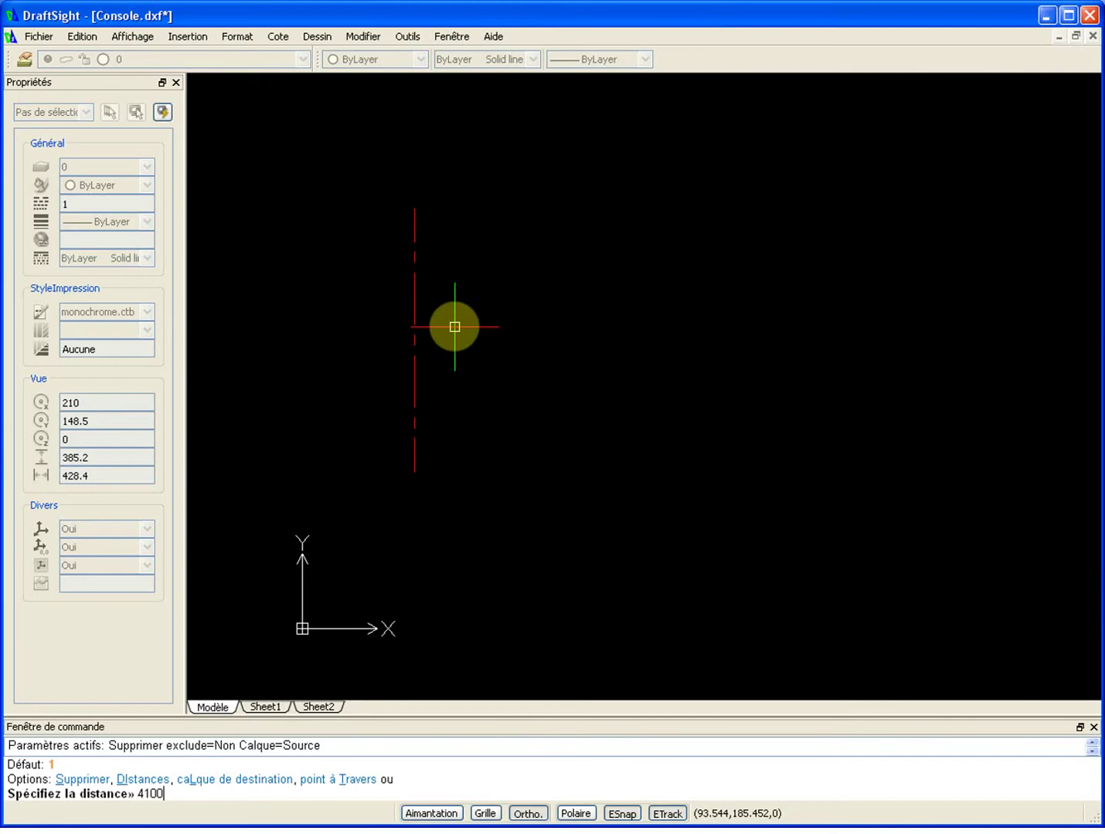
key("Return")
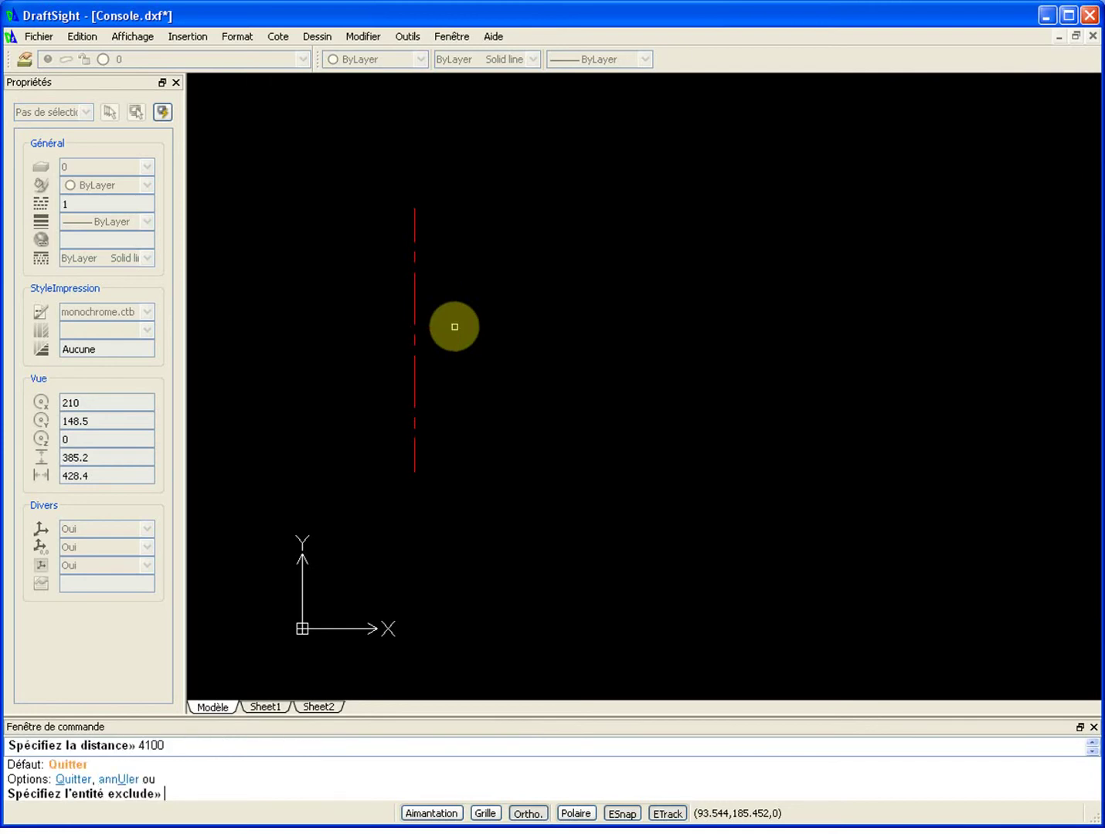
left_click(416, 291)
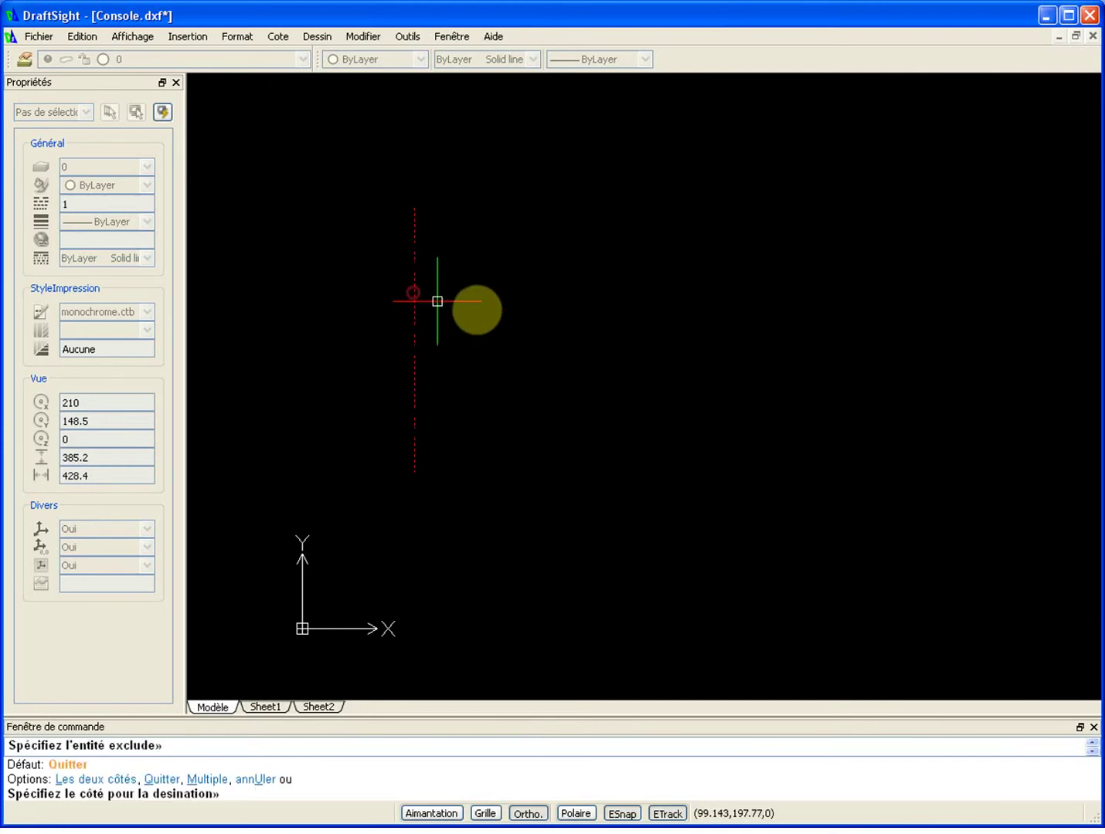
left_click(563, 325)
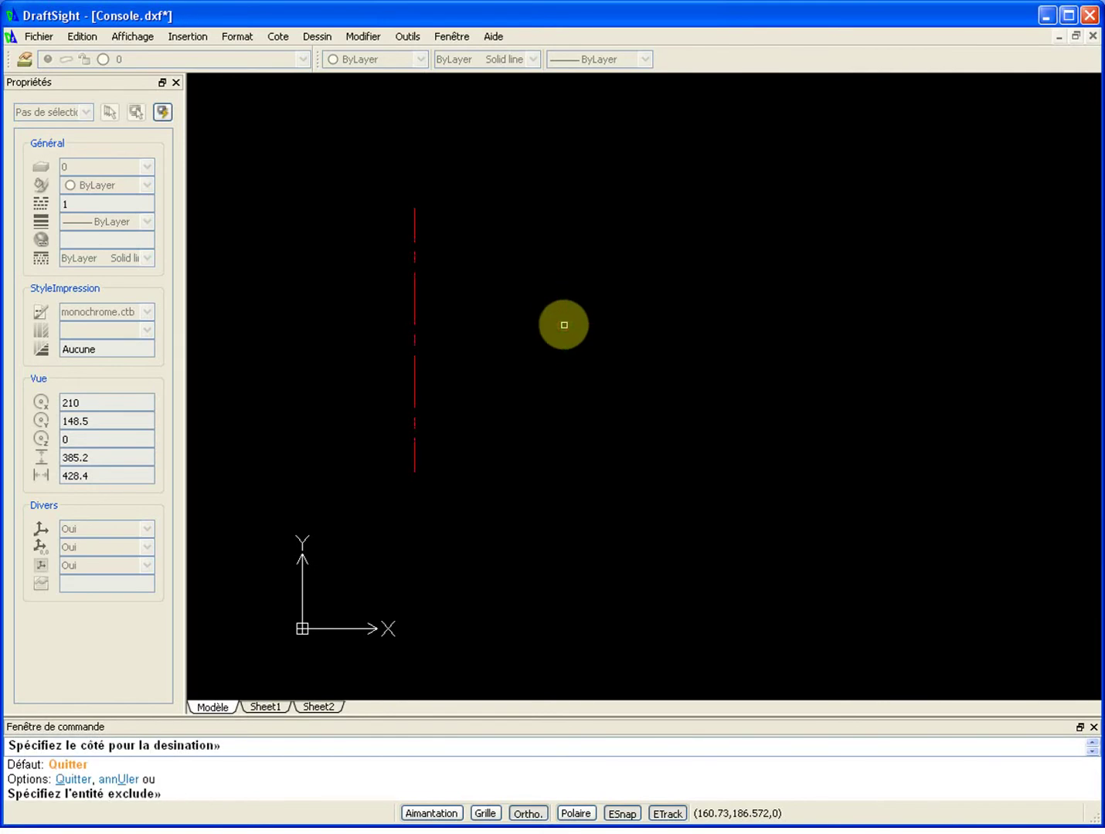
scroll(564, 326, "down", 6)
scroll(768, 314, "down", 1)
middle_click_drag(768, 313, 587, 345)
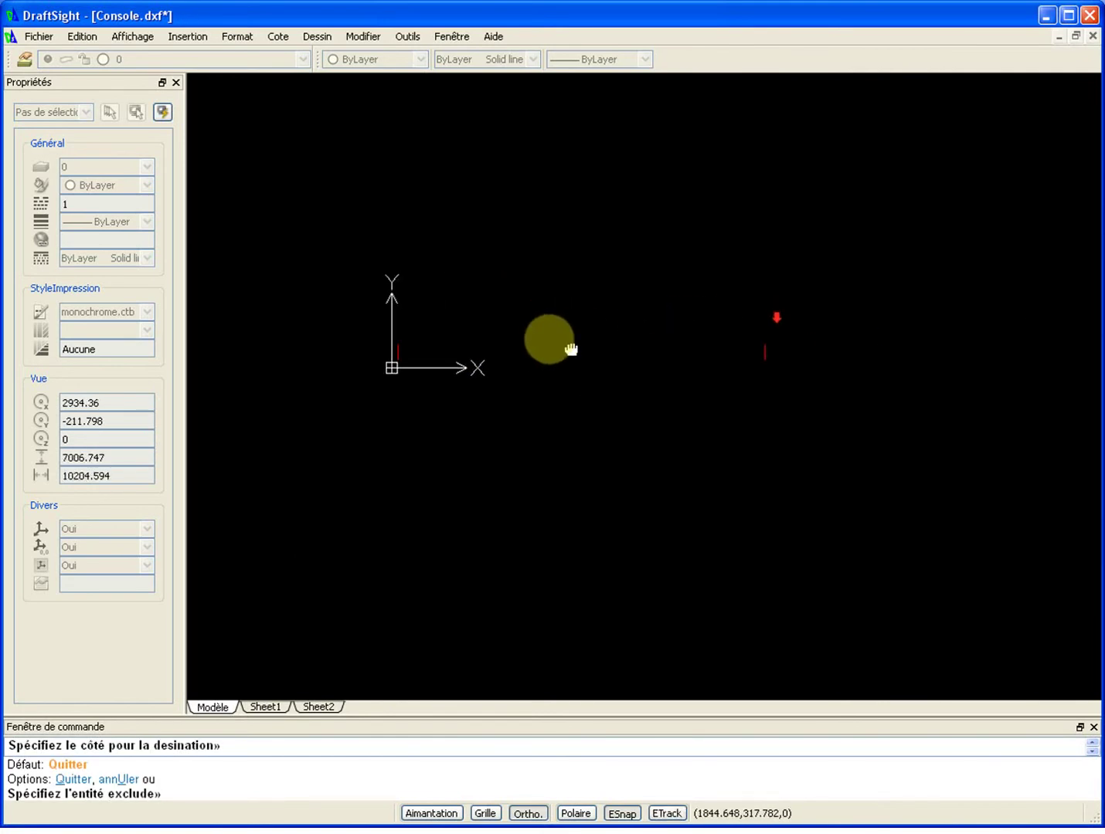
scroll(587, 345, "up", 4)
scroll(586, 340, "down", 1)
scroll(611, 340, "down", 2)
key("Escape")
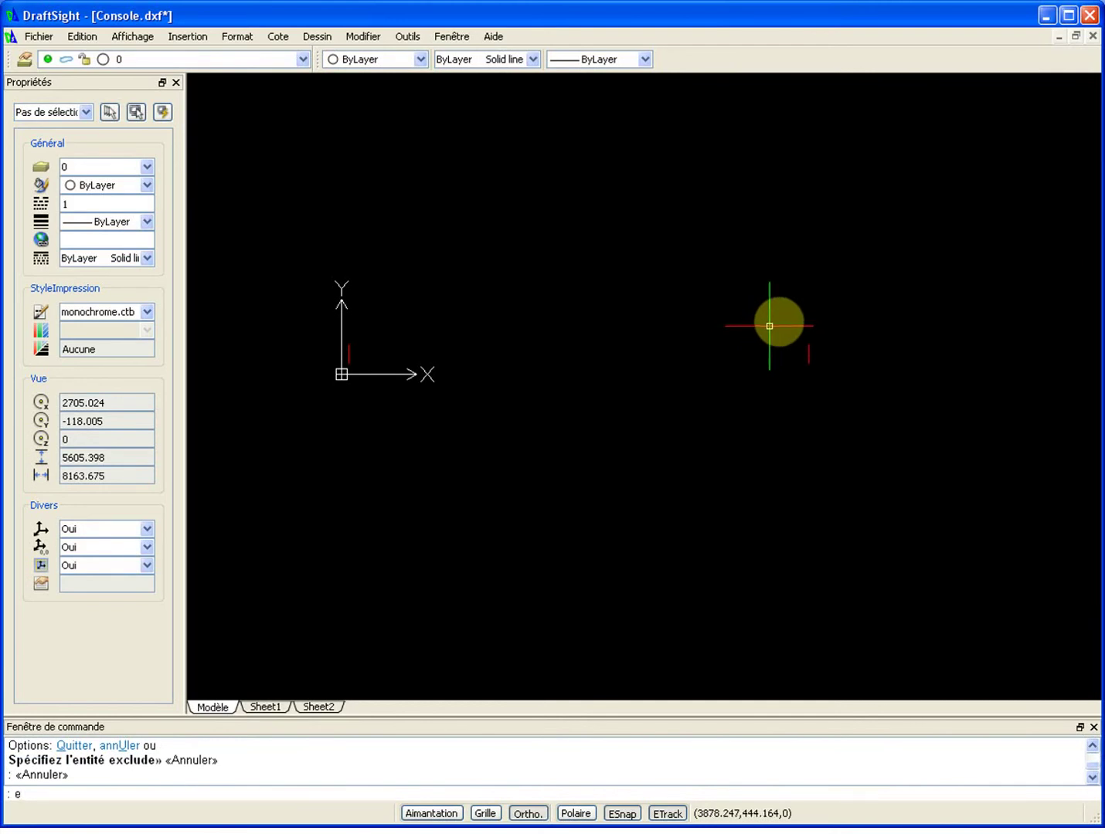
Stretch the upper ends of both centrelines upward until the lines are about 2544 units long.
key("Return")
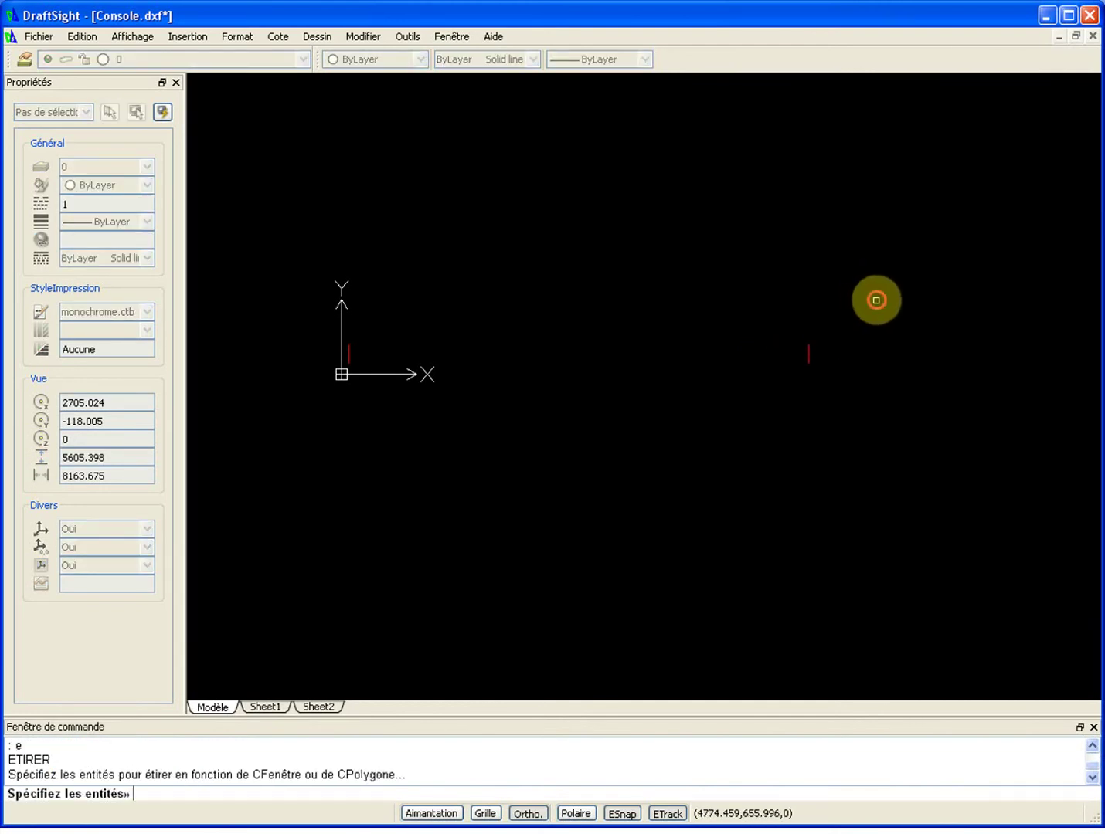
left_click(876, 300)
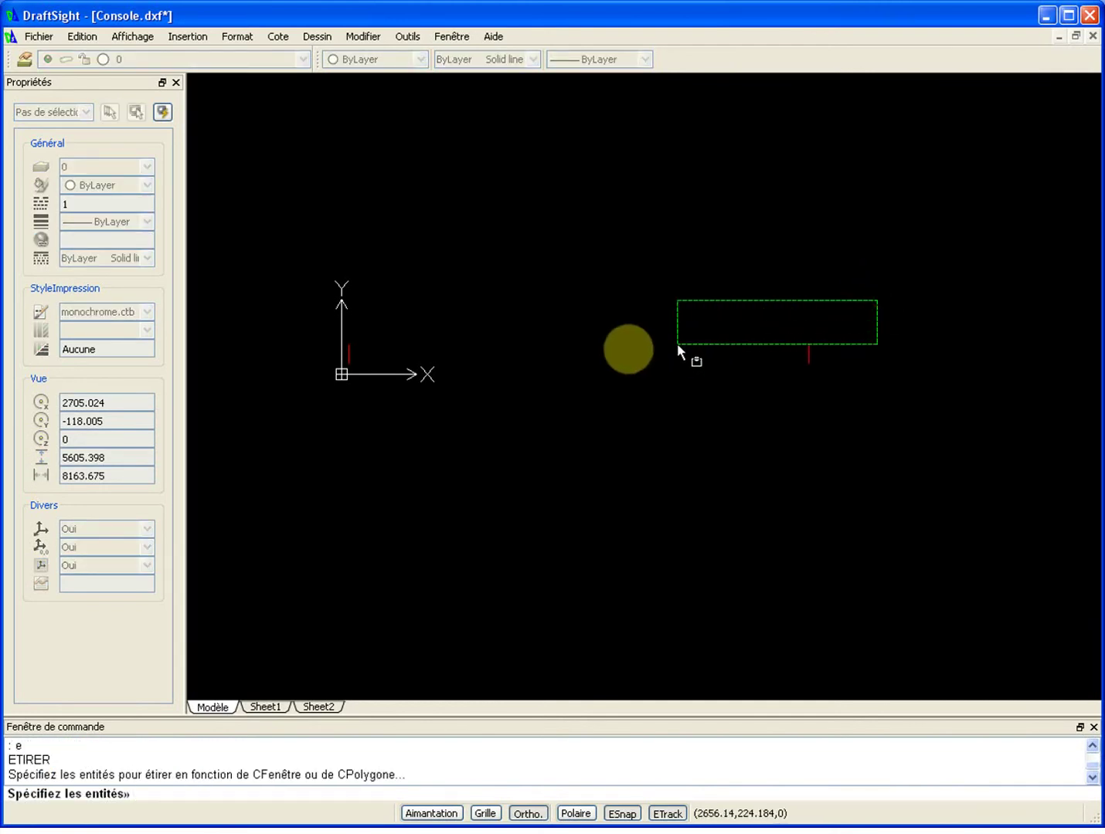
left_click(328, 351)
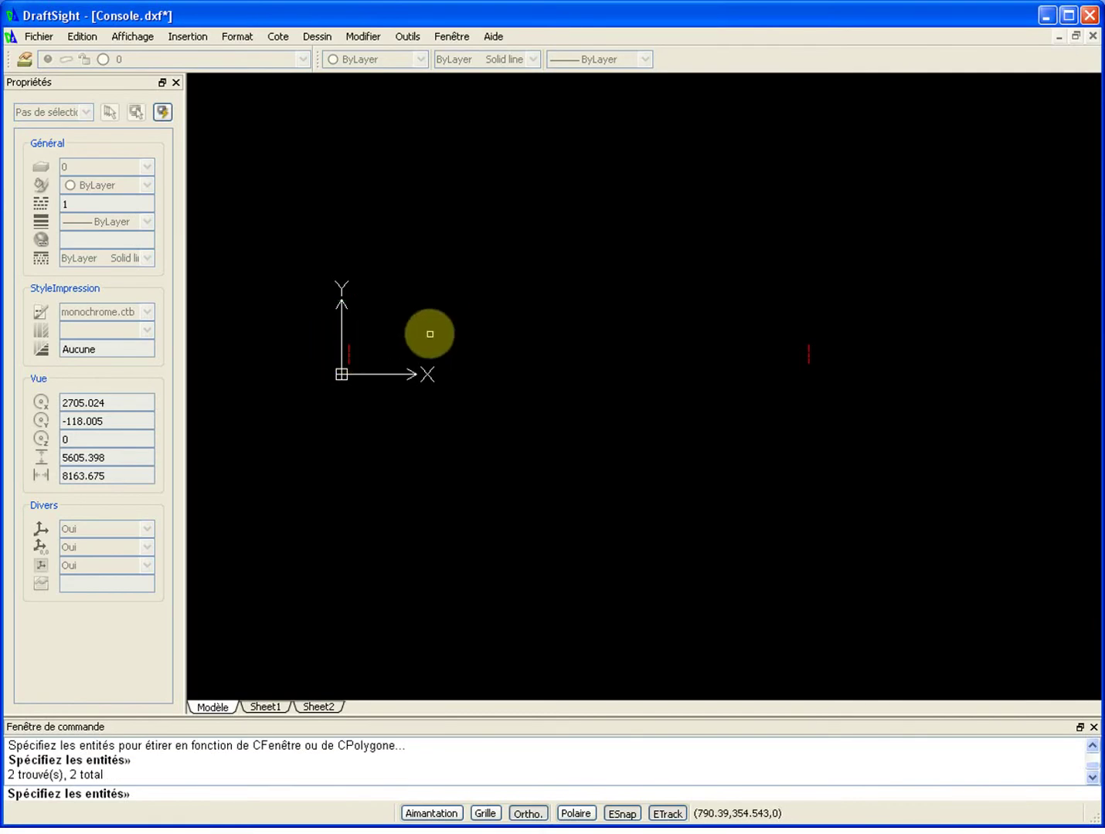
key("Return")
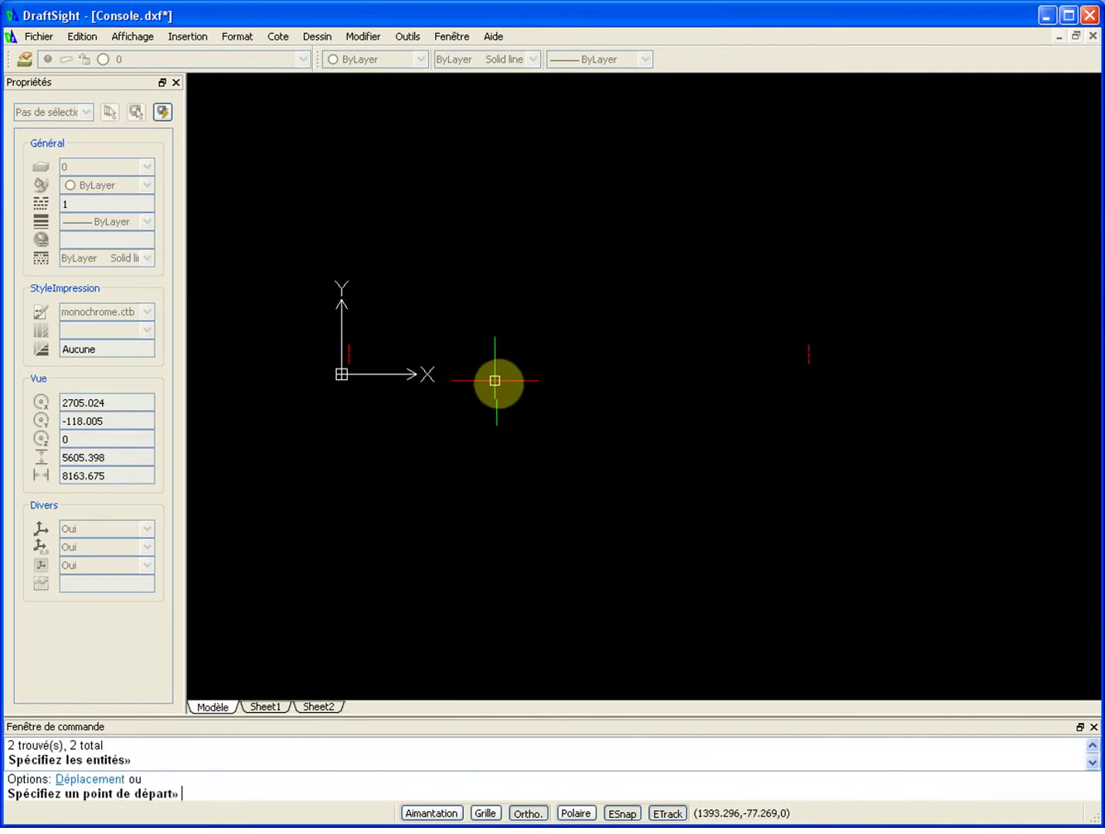
left_click(517, 399)
scroll(537, 220, "down", 2)
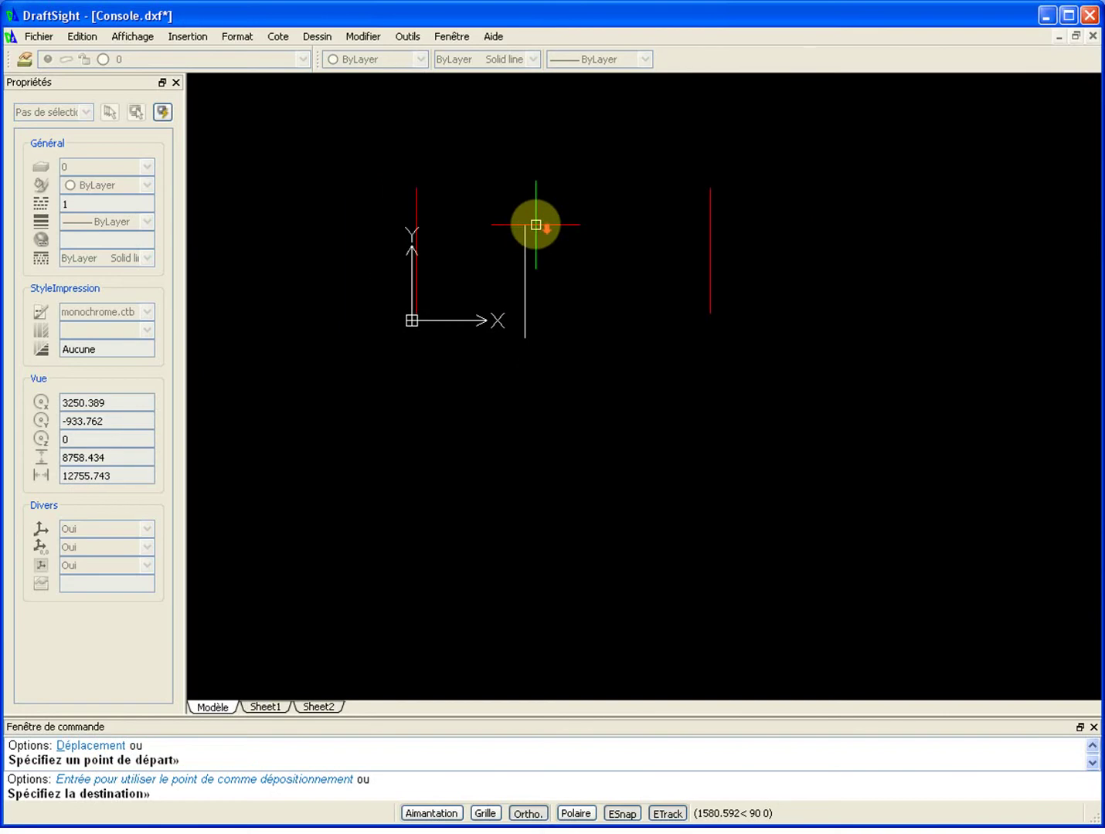
key("Escape")
Increase the linetype scale of both centrelines so their dash pattern is readable.
scroll(712, 168, "down", 3)
scroll(641, 179, "up", 4)
scroll(664, 189, "up", 1)
middle_click_drag(663, 190, 712, 332)
scroll(855, 340, "up", 3)
scroll(927, 328, "down", 3)
scroll(919, 321, "up", 5)
scroll(893, 291, "down", 5)
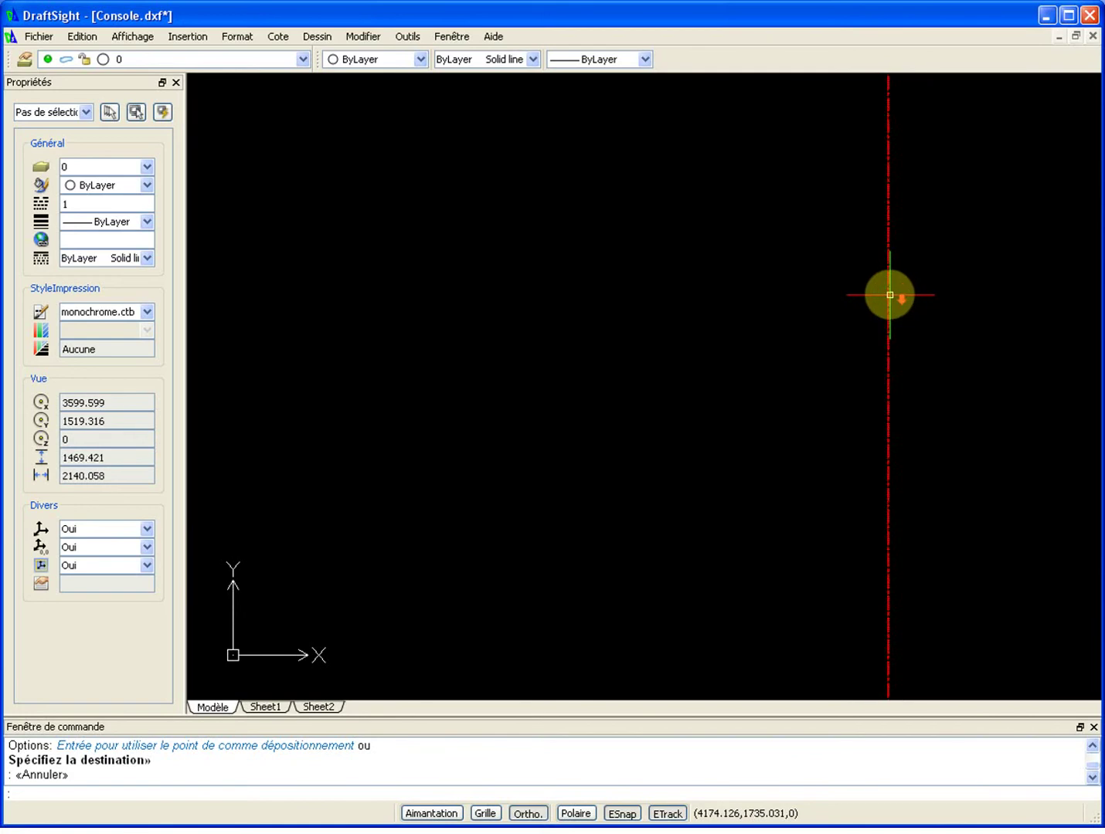
scroll(904, 277, "down", 3)
scroll(894, 265, "up", 5)
left_click(900, 252)
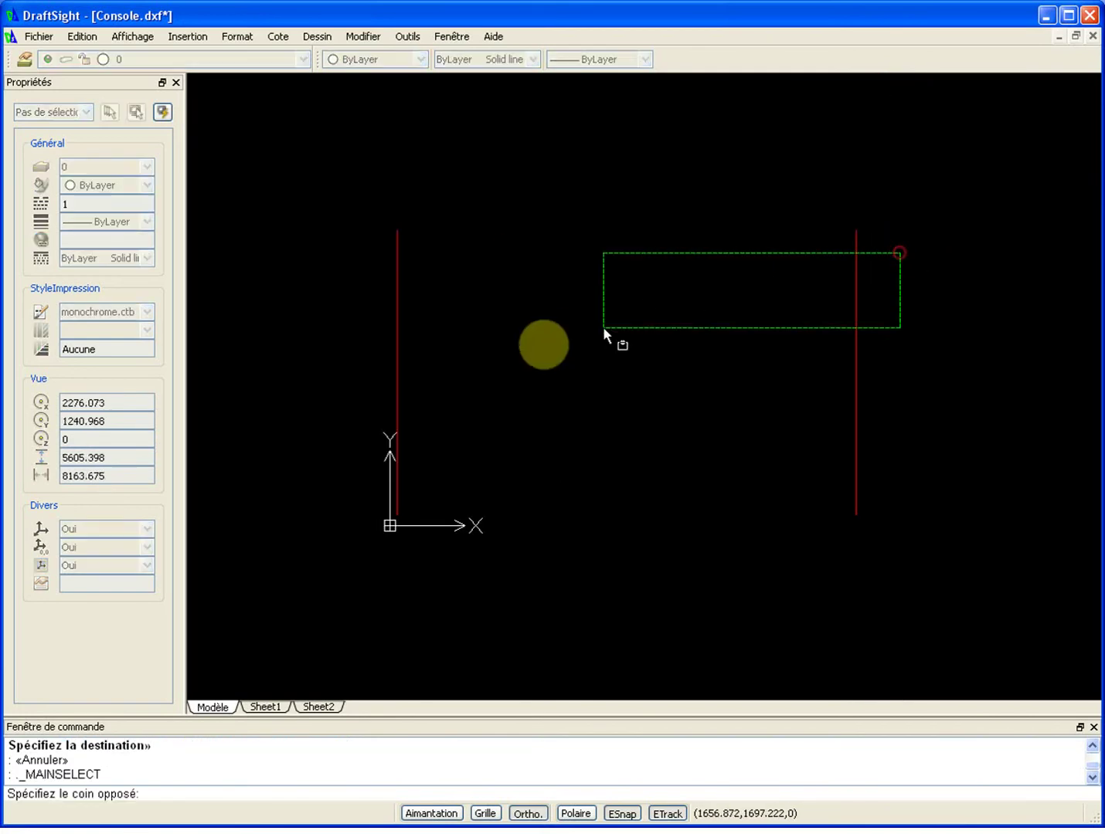
left_click(342, 369)
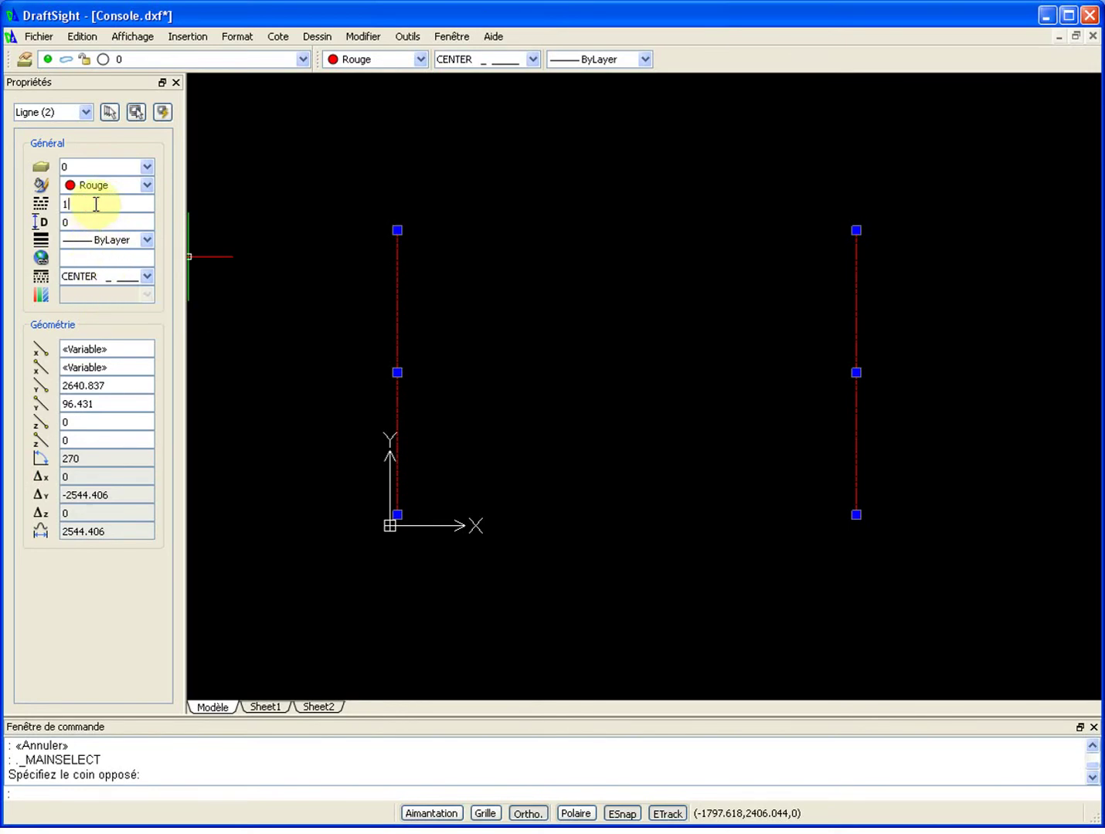
key("Escape")
key("Escape")
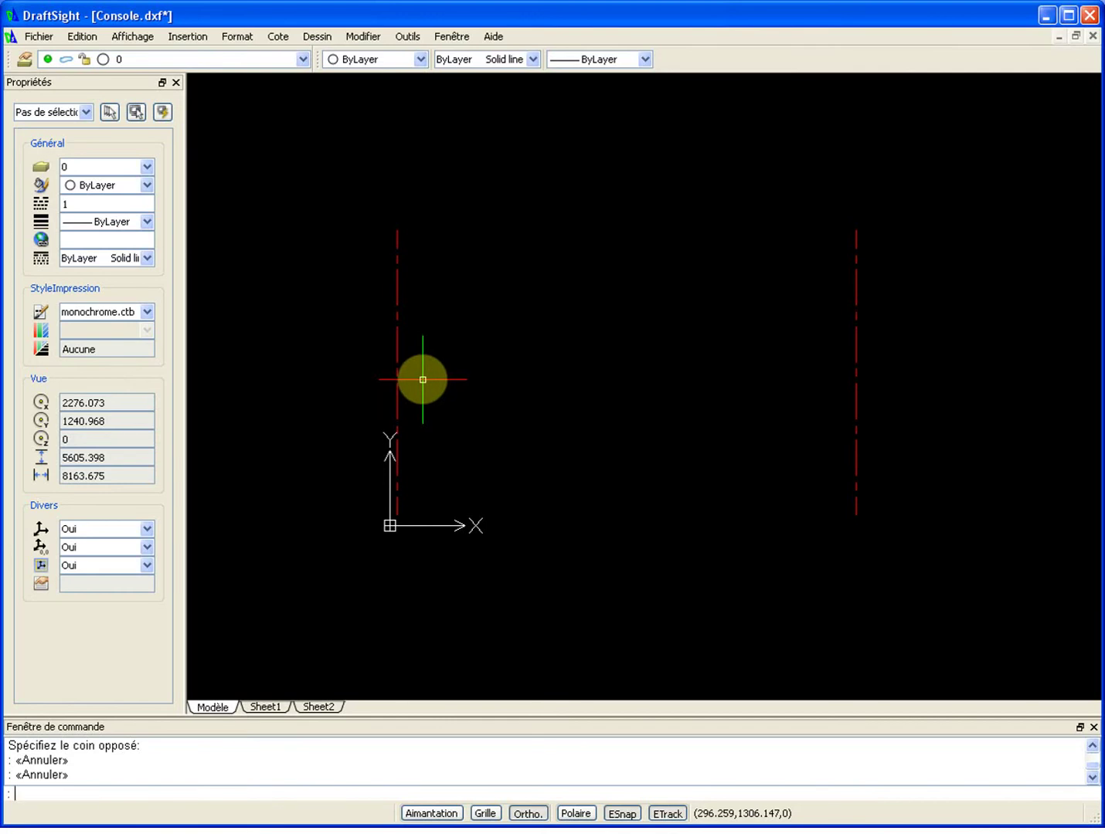
Draw an 88.9 by 1000 rectangle starting just left of the left centreline near its upper end.
scroll(390, 332, "up", 5)
scroll(393, 338, "down", 8)
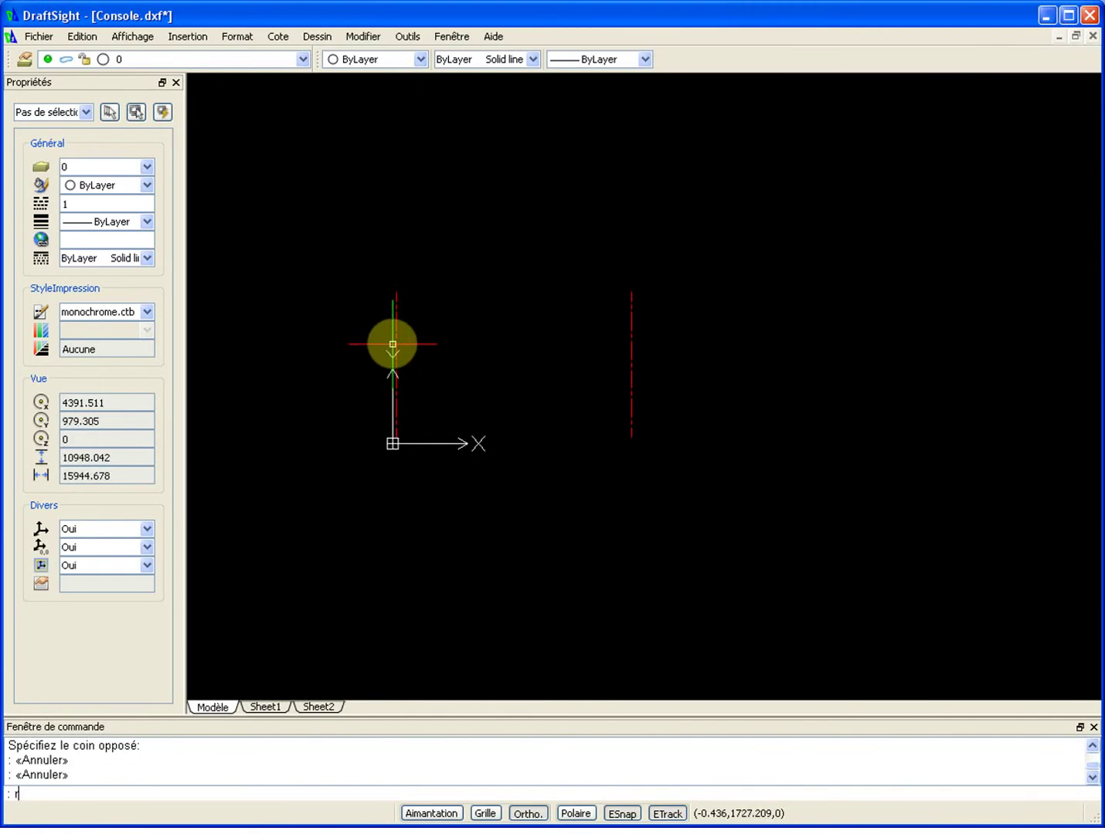
type("c")
key("Return")
scroll(390, 294, "up", 5)
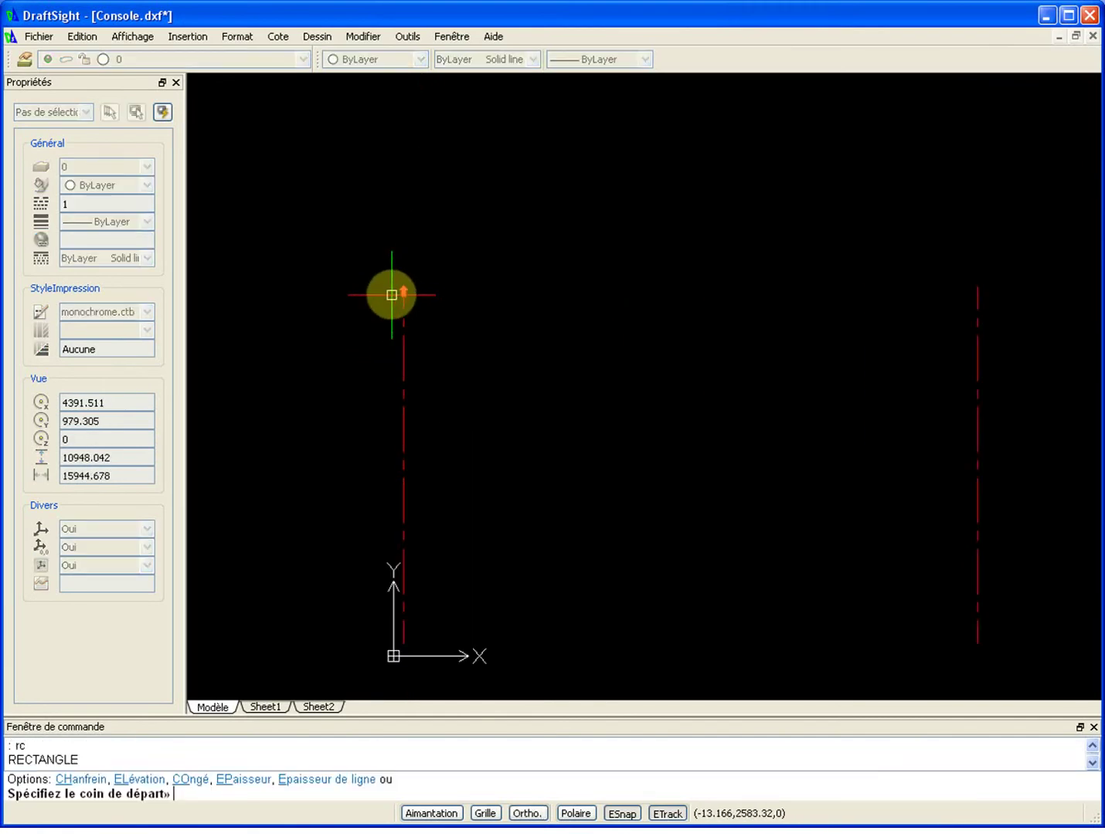
left_click(358, 330)
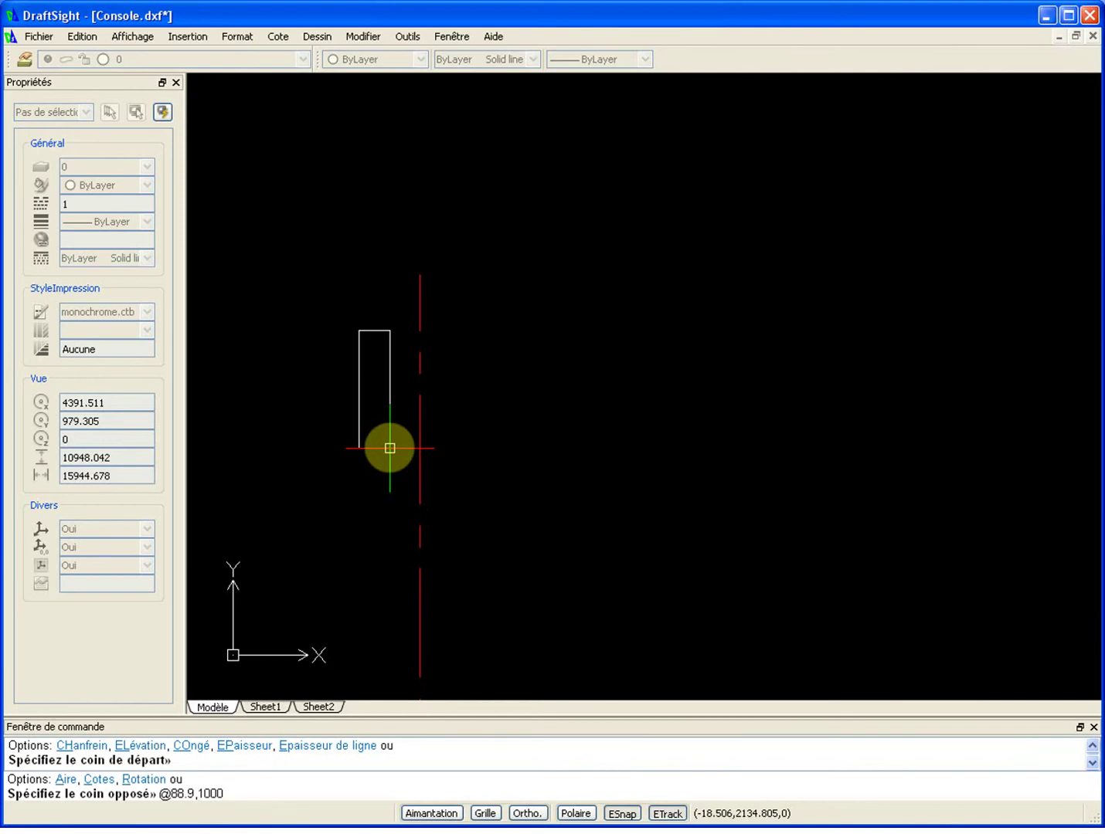
key("Return")
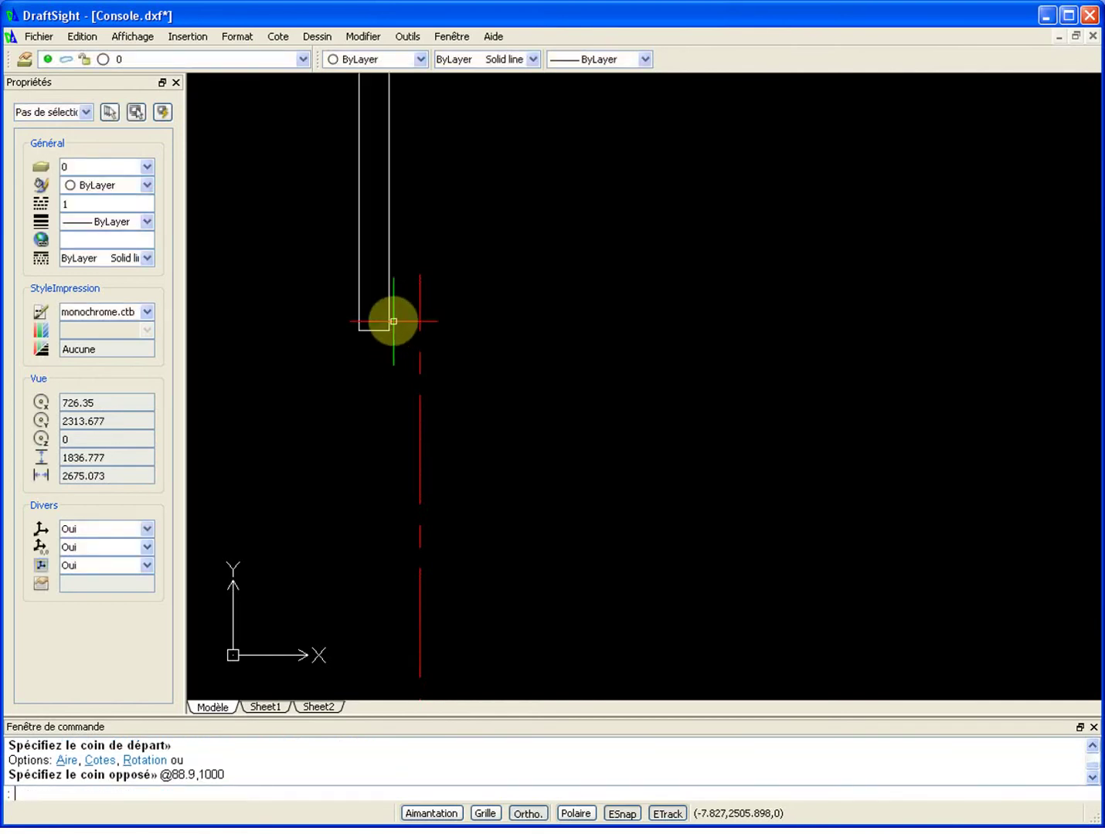
key("Return")
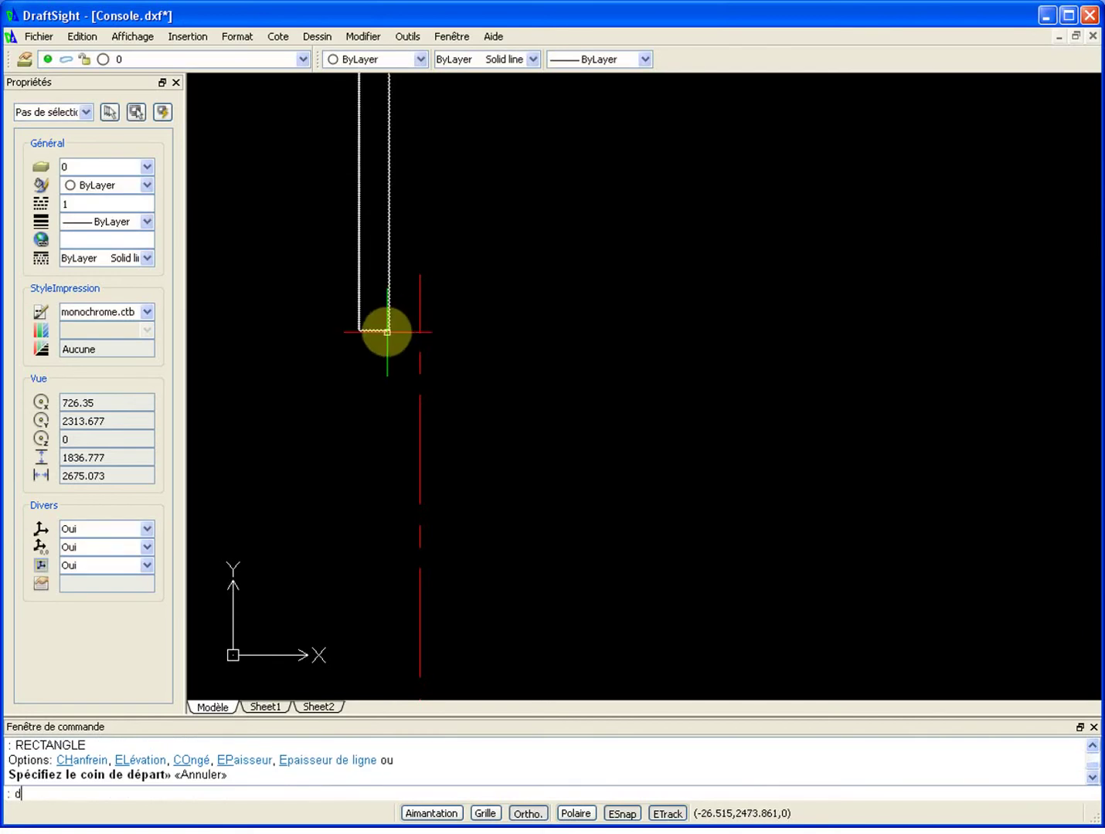
Move the rectangle so the midpoint of its lower edge sits on the upper end of the left centreline.
type("d")
key("Return")
left_click(371, 330)
key("Return")
left_click(387, 329)
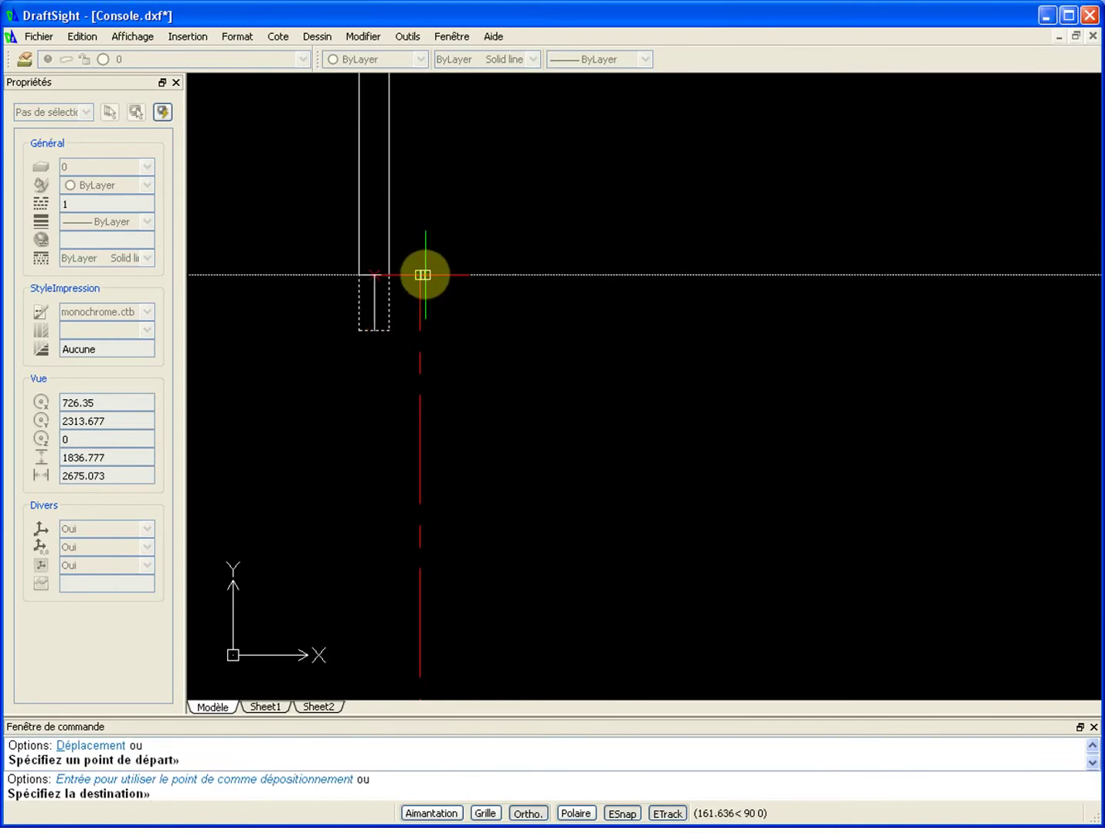
left_click(430, 276)
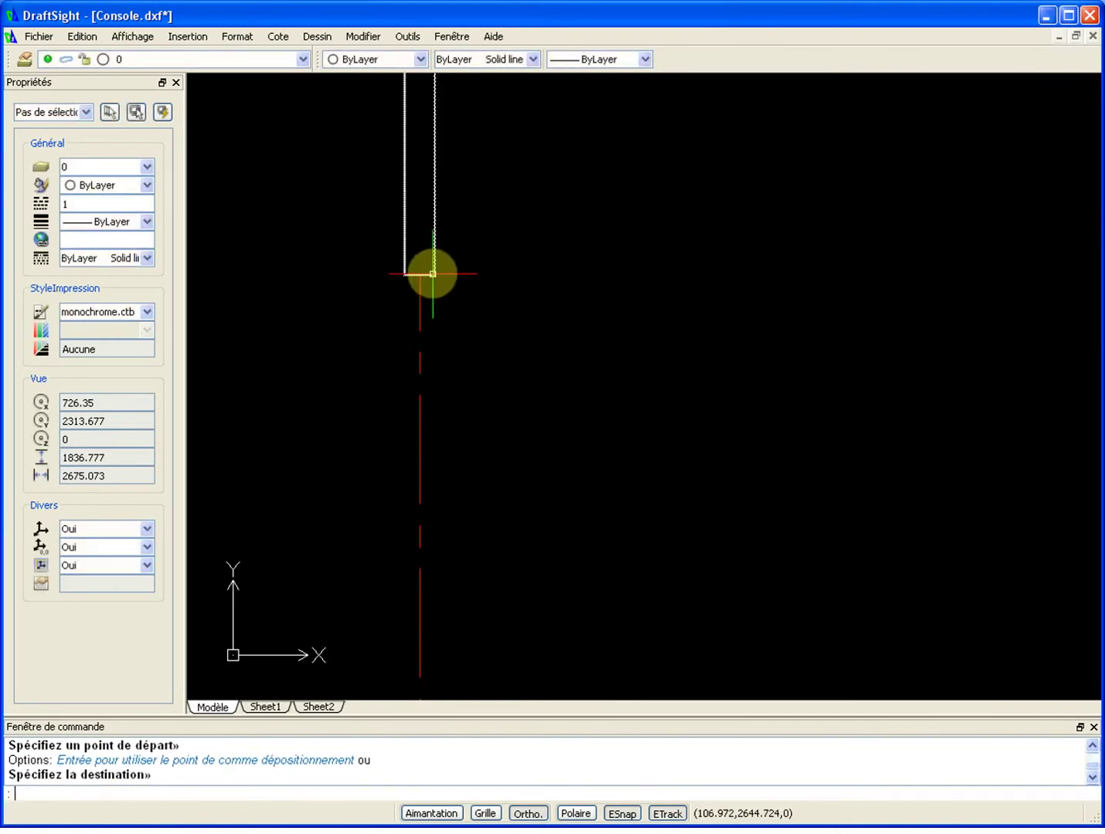
Move the rectangle straight down along the left centreline so the line extends slightly above its upper edge.
type("d")
key("Return")
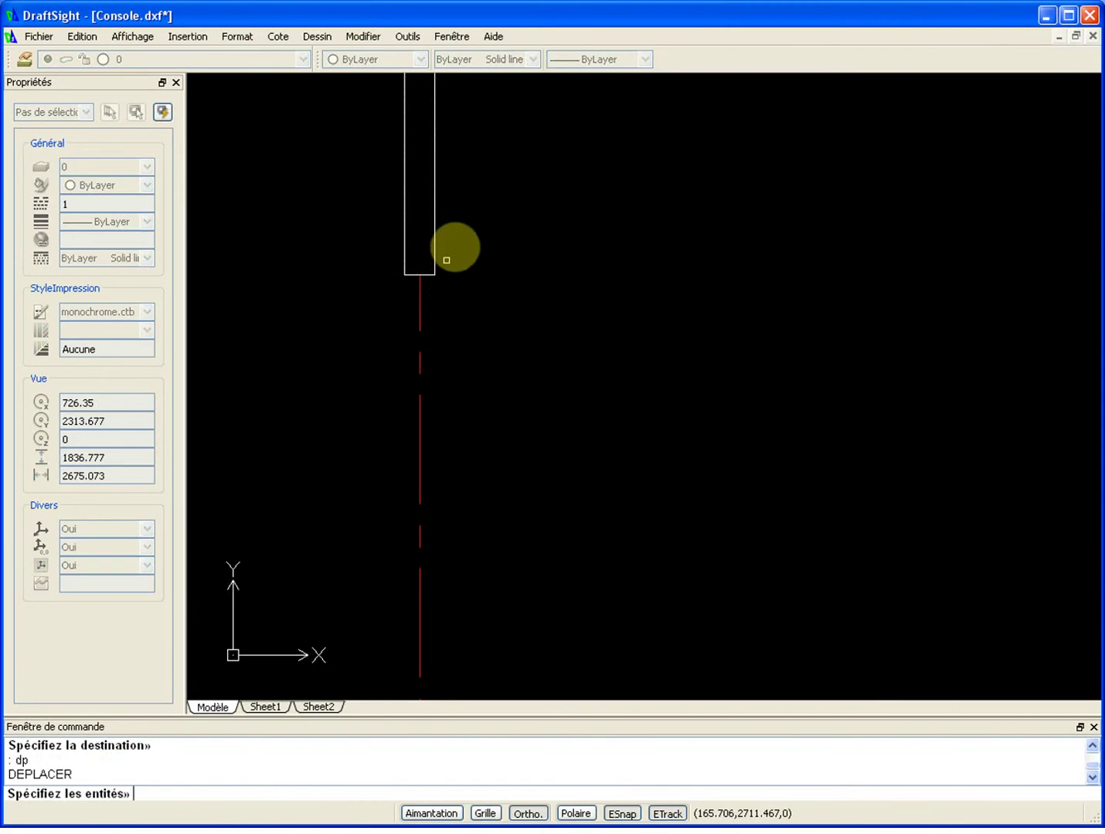
left_click(429, 268)
key("Return")
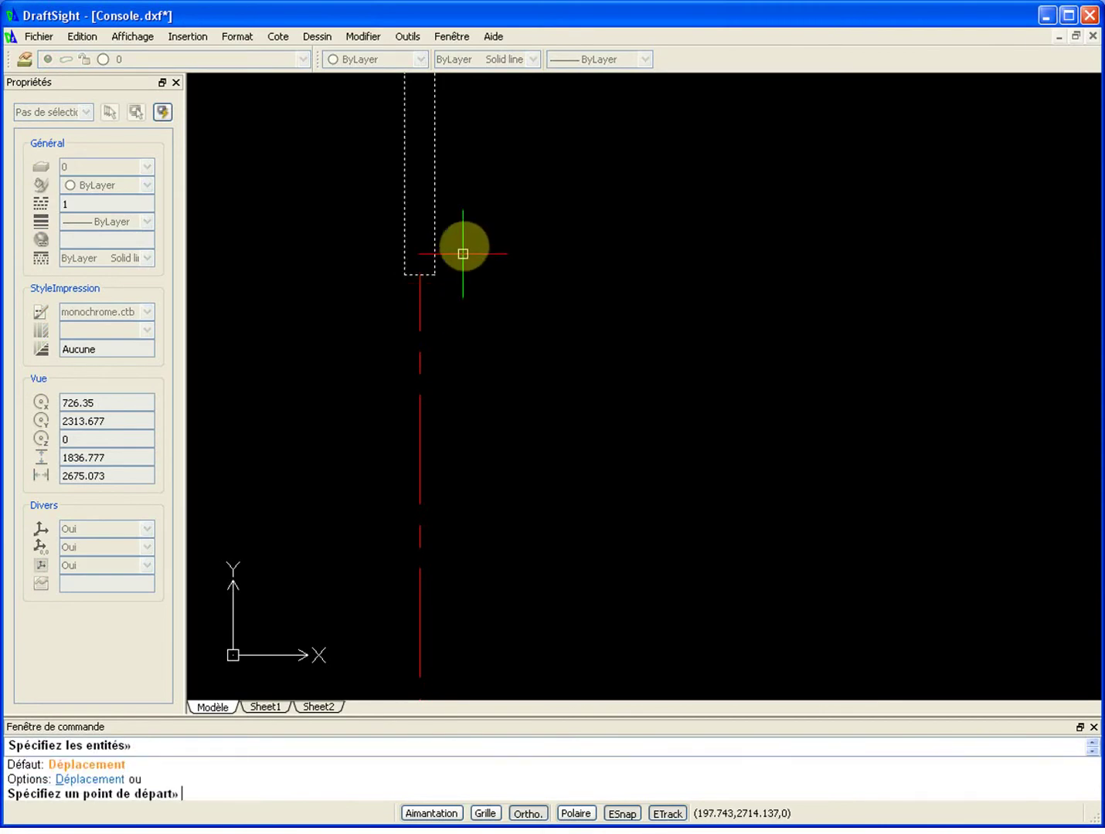
left_click(463, 265)
scroll(476, 486, "down", 3)
left_click(474, 552)
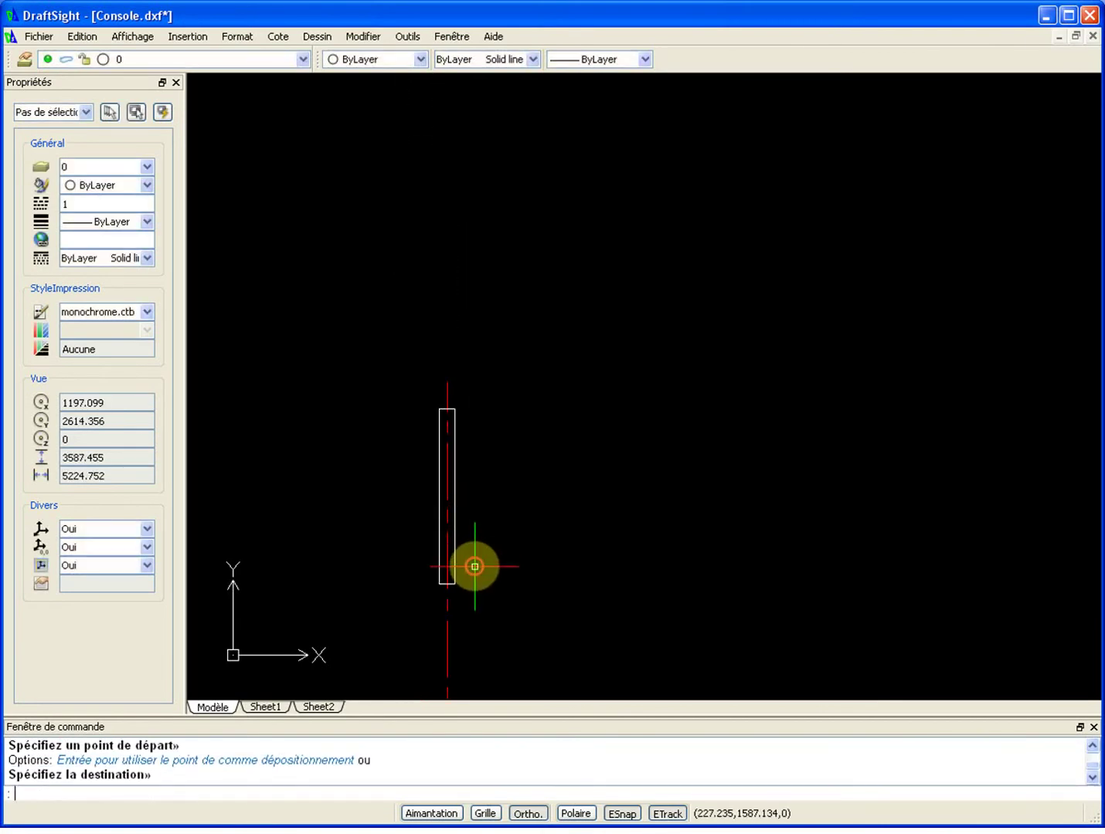
Draw a freehand wavy five-point spline across the post near its upper end, with ortho mode off and default end tangents.
scroll(460, 502, "up", 4)
scroll(257, 82, "up", 2)
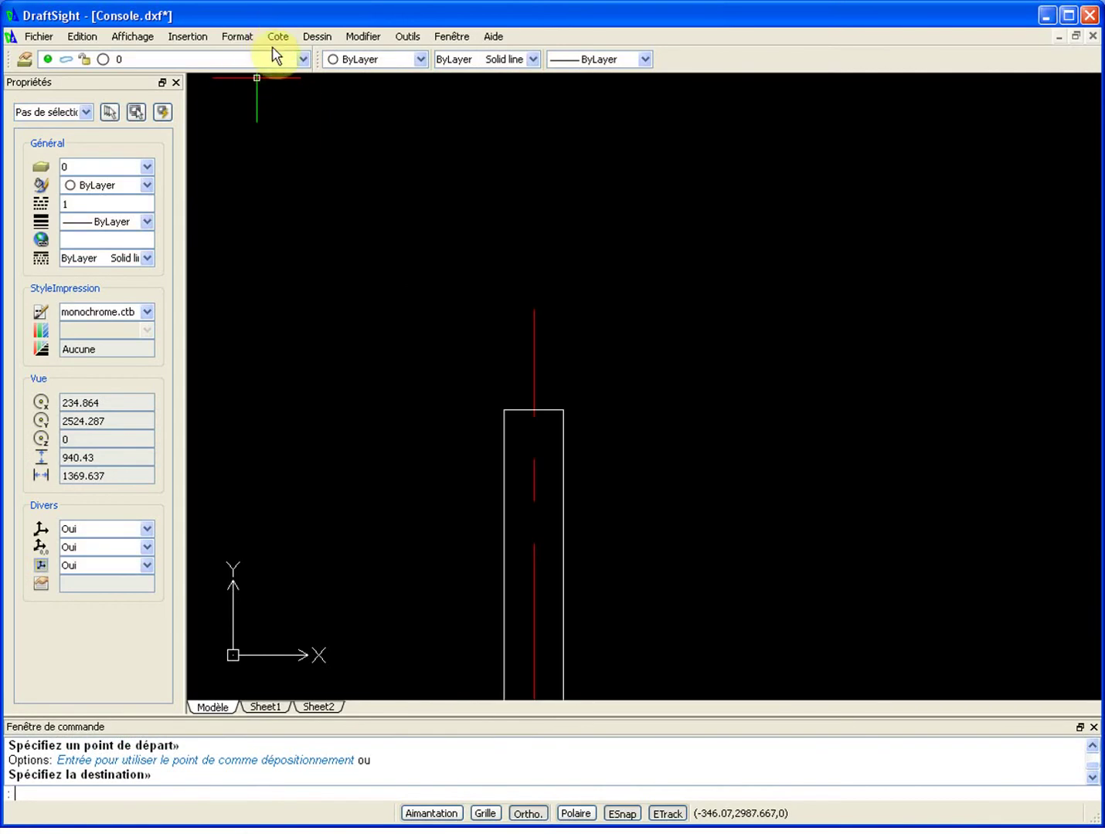
left_click(315, 36)
left_click(357, 284)
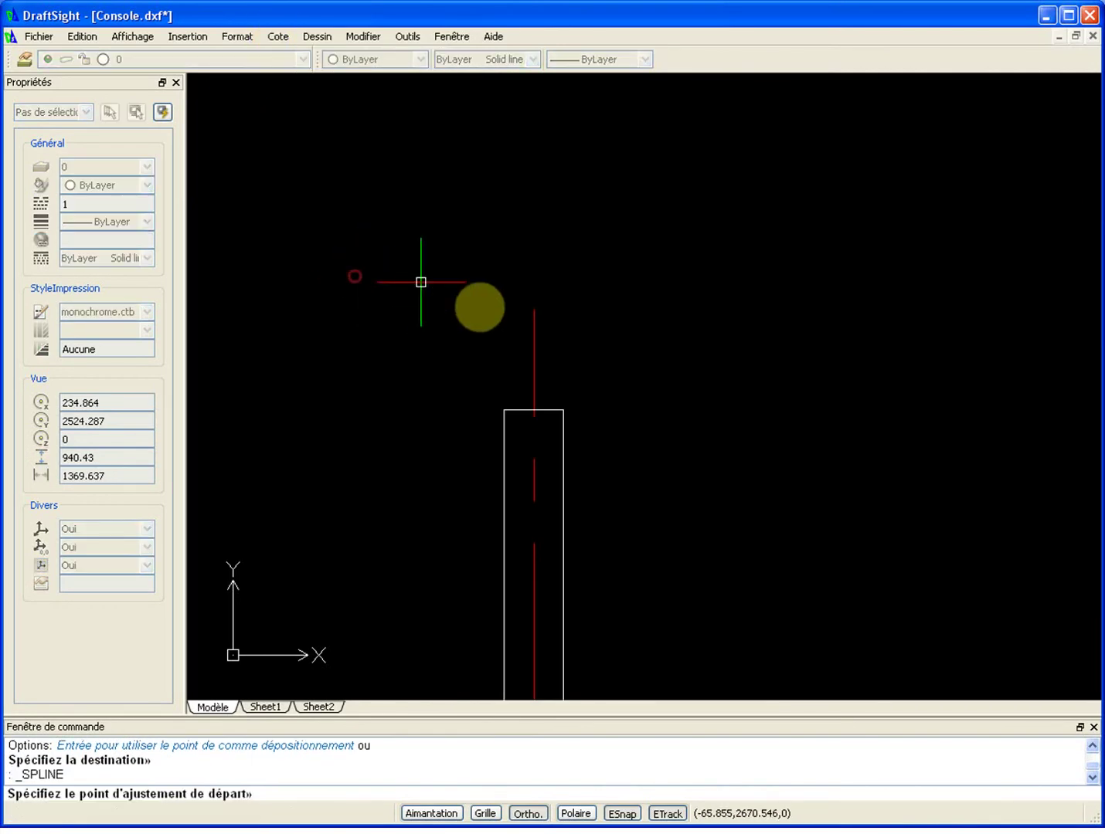
scroll(476, 522, "up", 3)
left_click(476, 508)
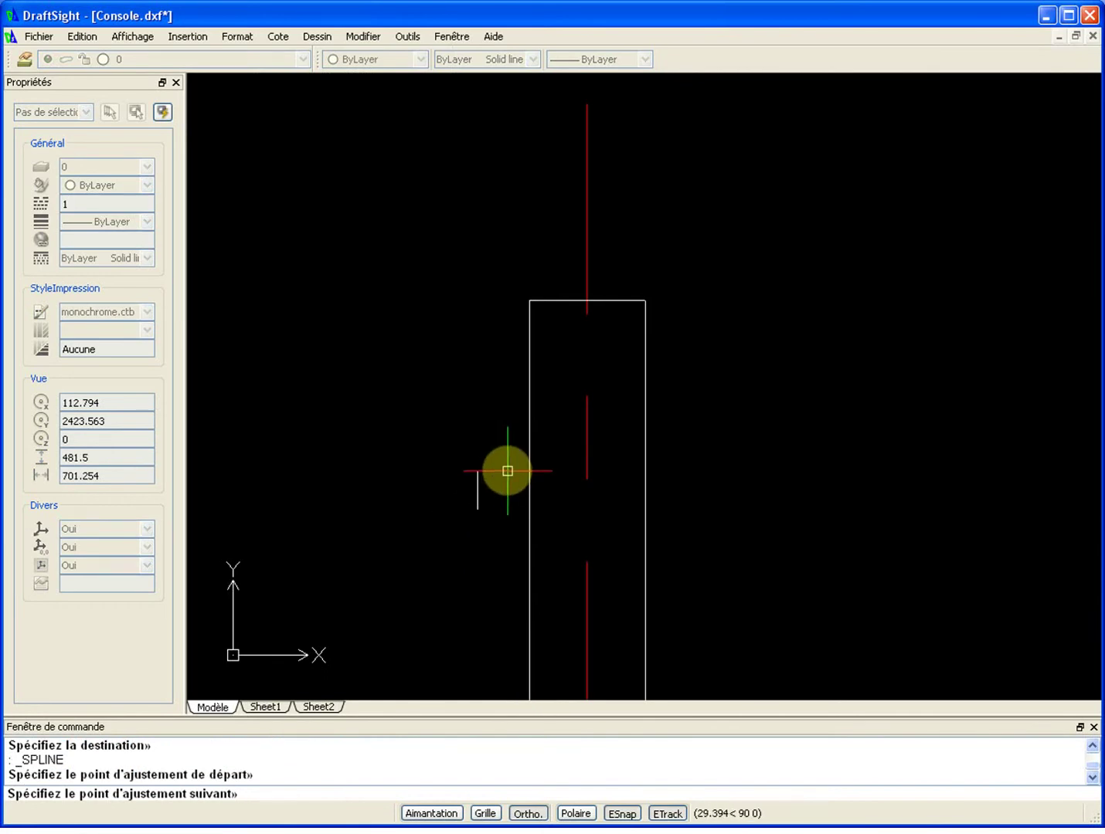
key("F8")
left_click(505, 453)
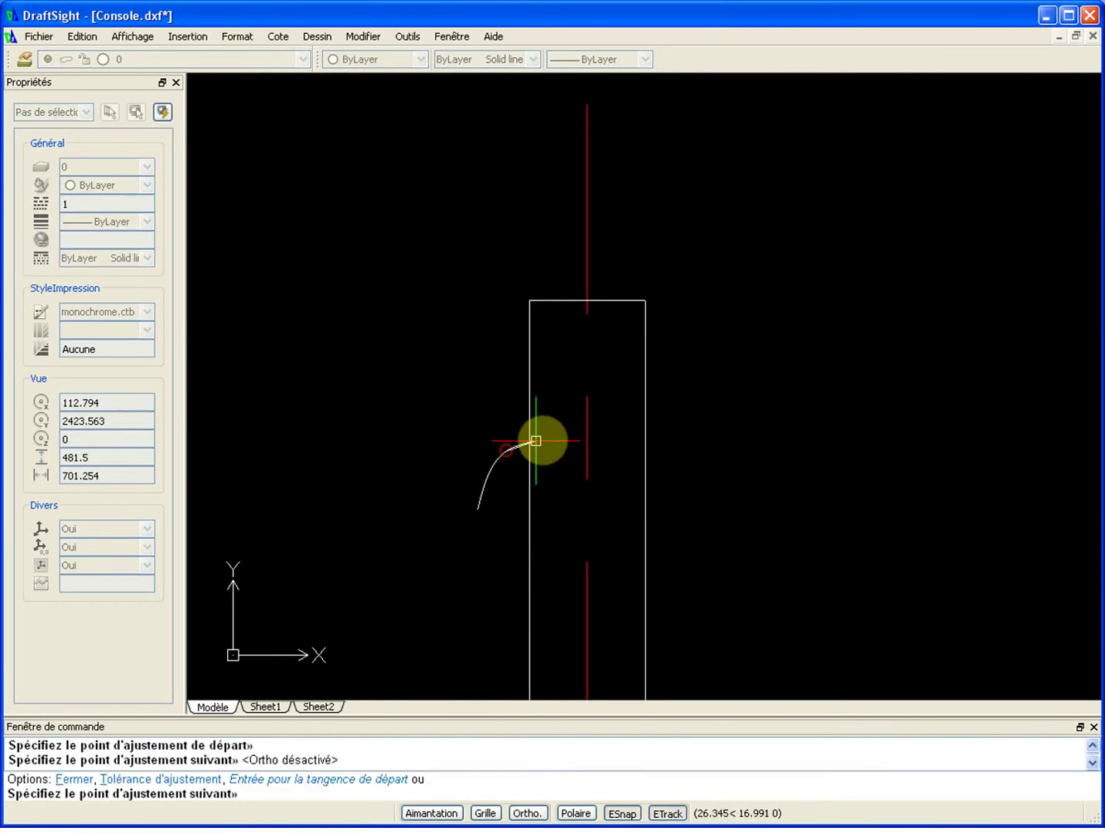
left_click(559, 475)
left_click(620, 425)
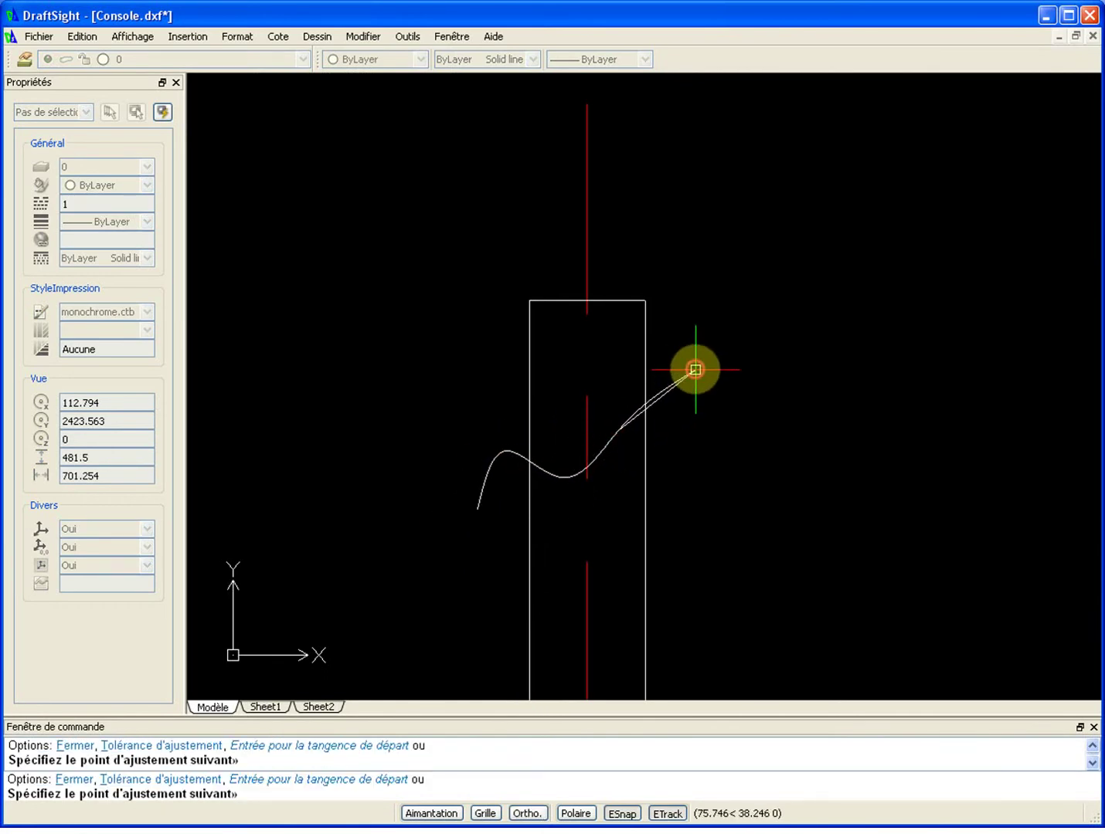
left_click(696, 370)
key("Return")
key("Return")
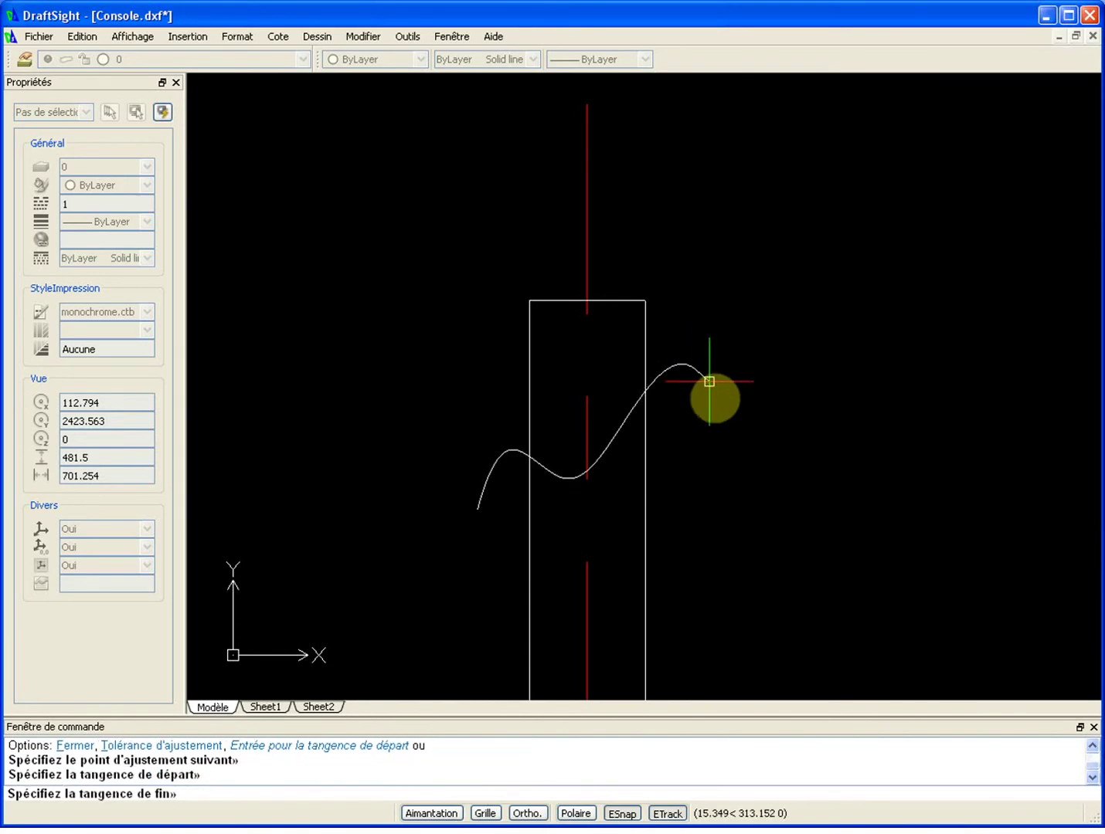
key("Return")
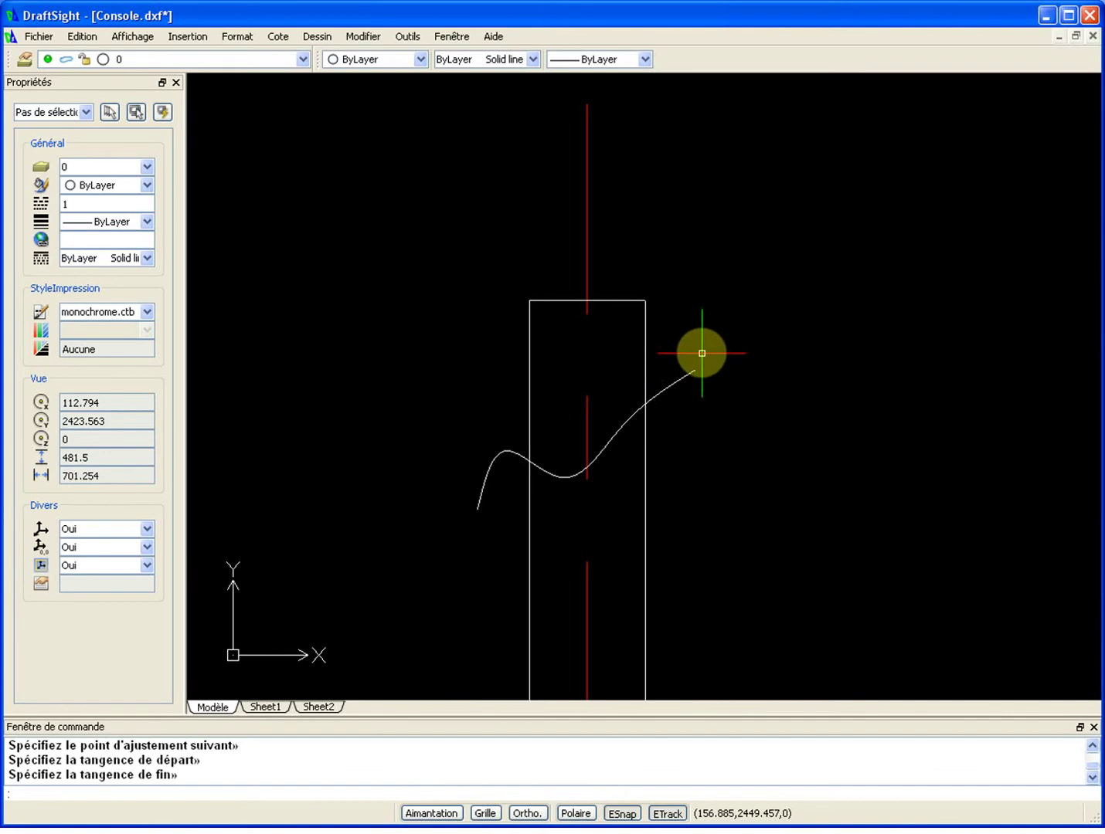
Trim off the part of the post rectangle above the spline, using the spline as the cutting edge.
type("a")
key("Return")
left_click(673, 399)
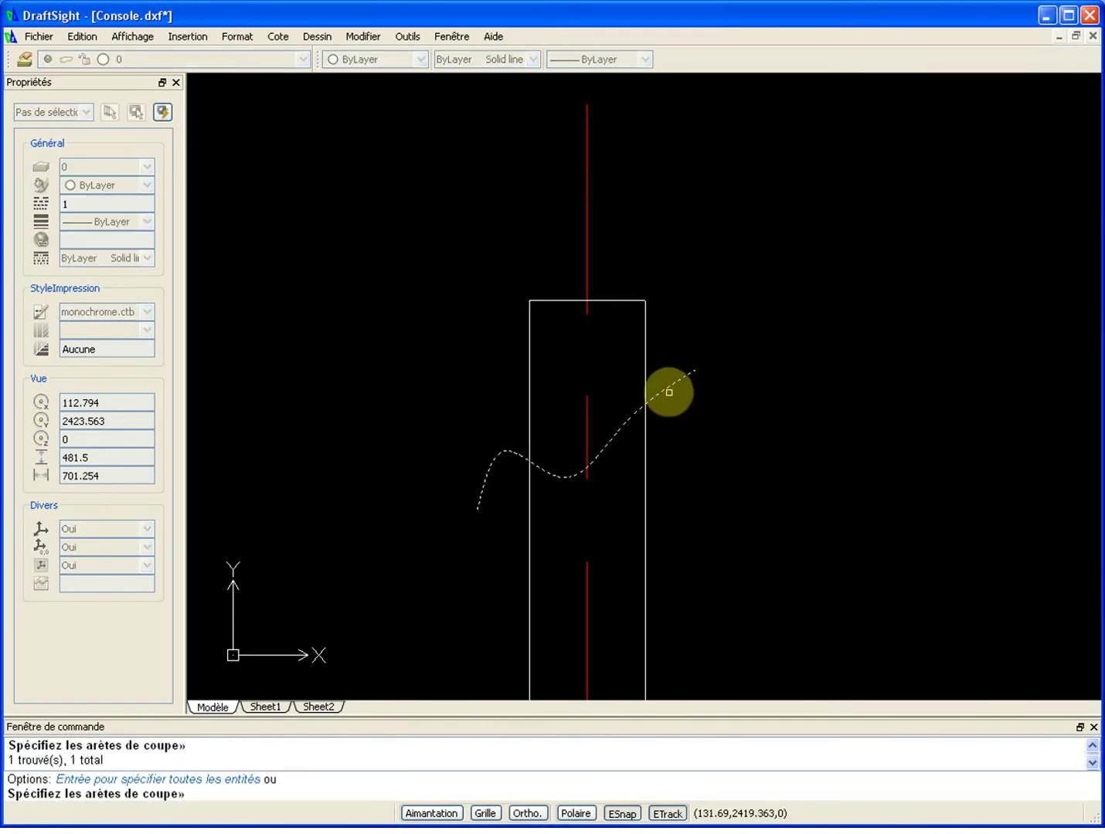
key("Return")
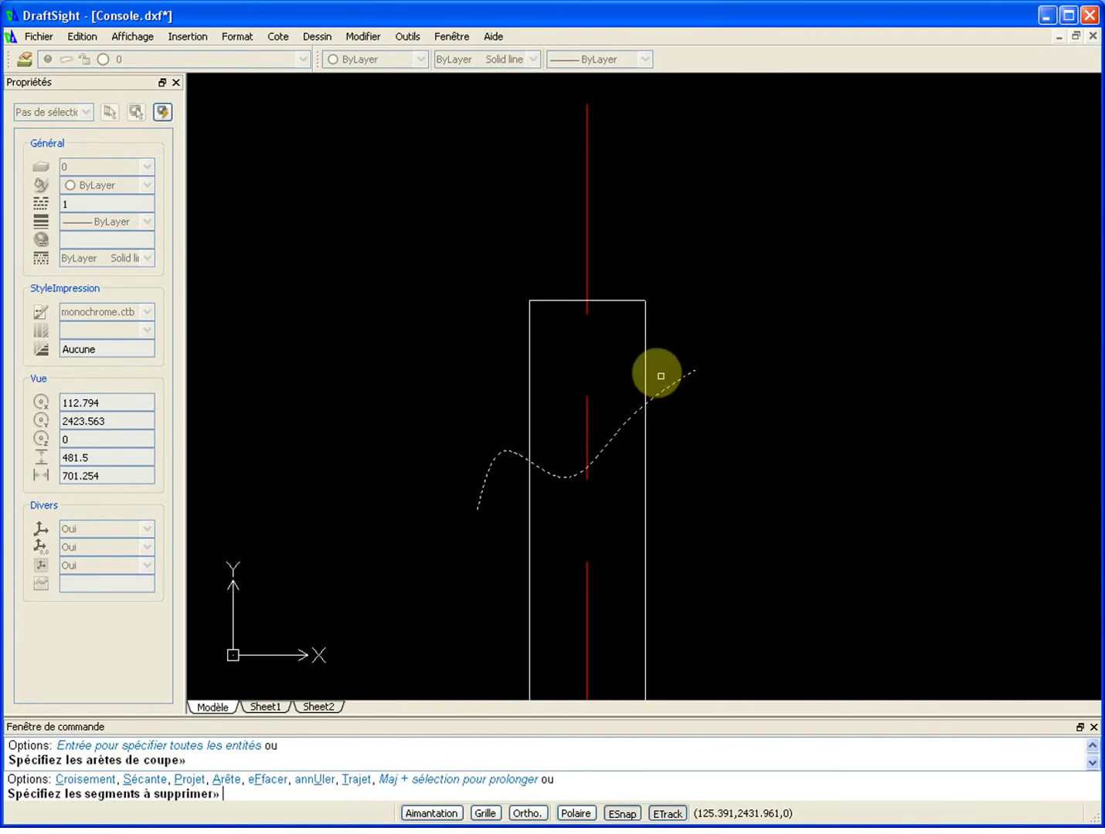
left_click(645, 363)
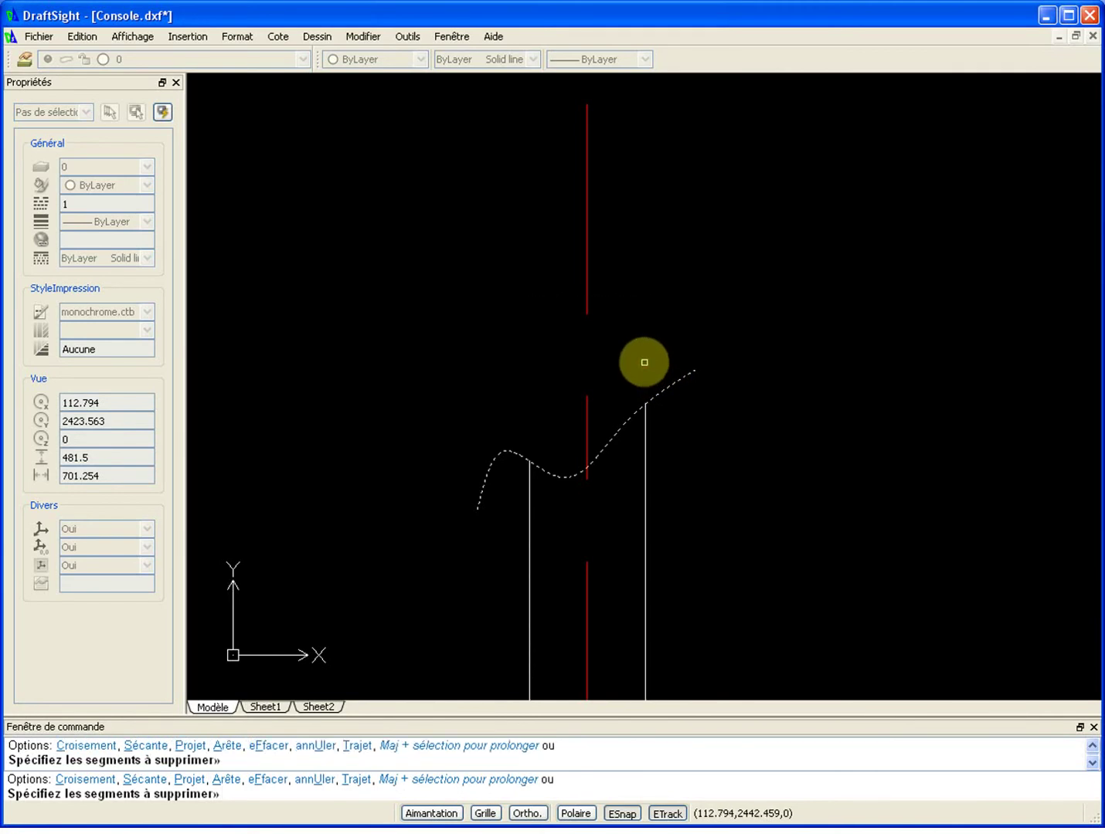
key("Escape")
Copy the post and its spline with the lower edge's midpoint as reference and paste them as a block at that same point.
scroll(645, 363, "down", 10)
middle_click_drag(704, 457, 443, 412)
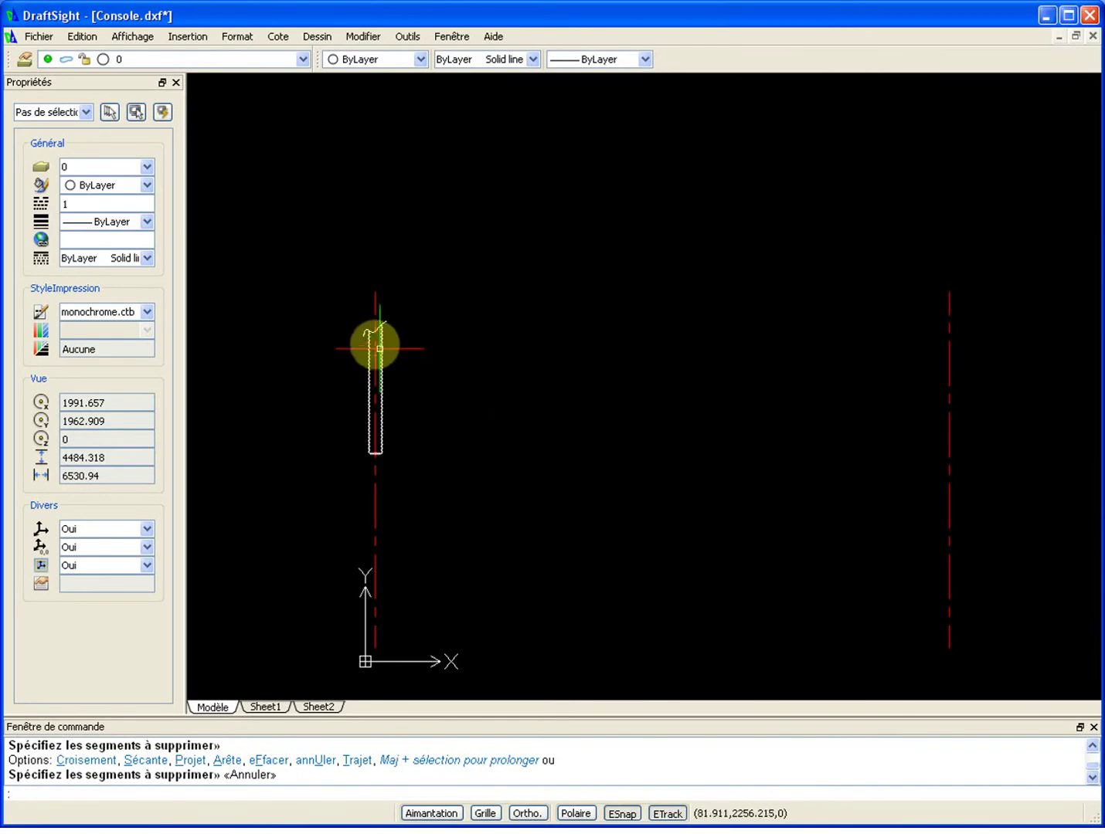
scroll(372, 340, "up", 3)
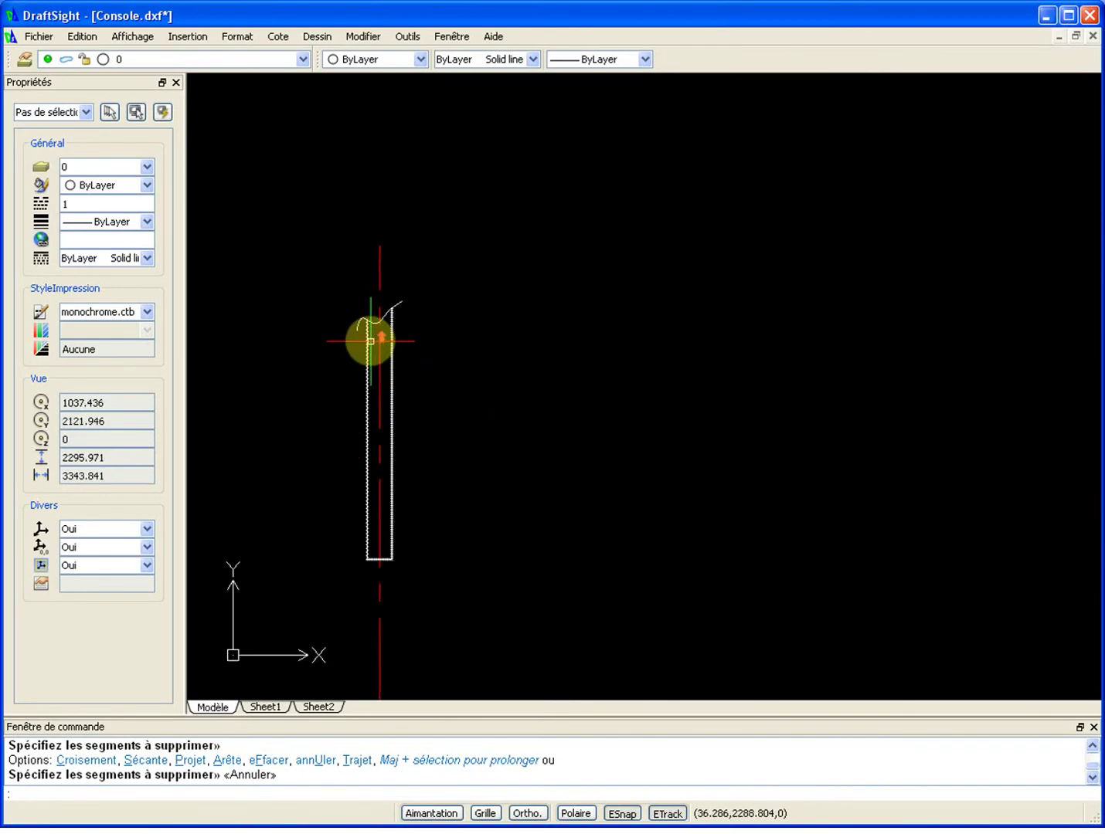
scroll(379, 365, "up", 3)
scroll(379, 365, "down", 3)
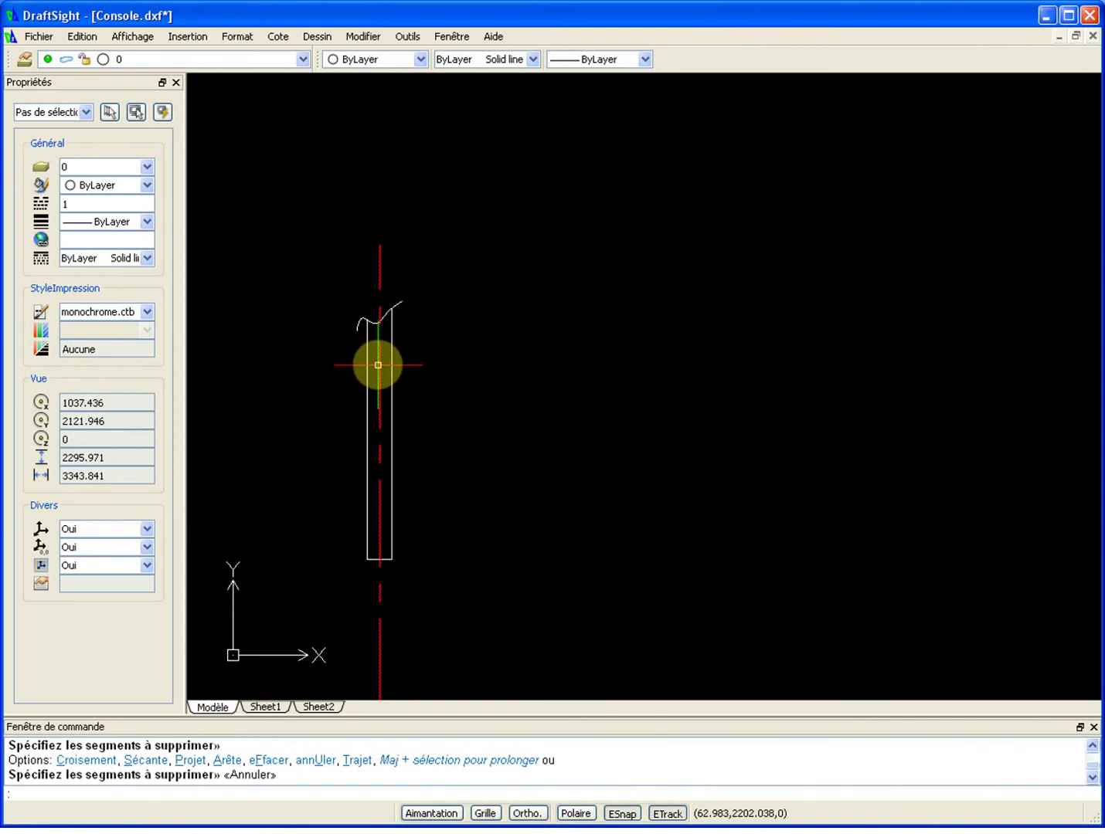
key("ctrl+shift+c")
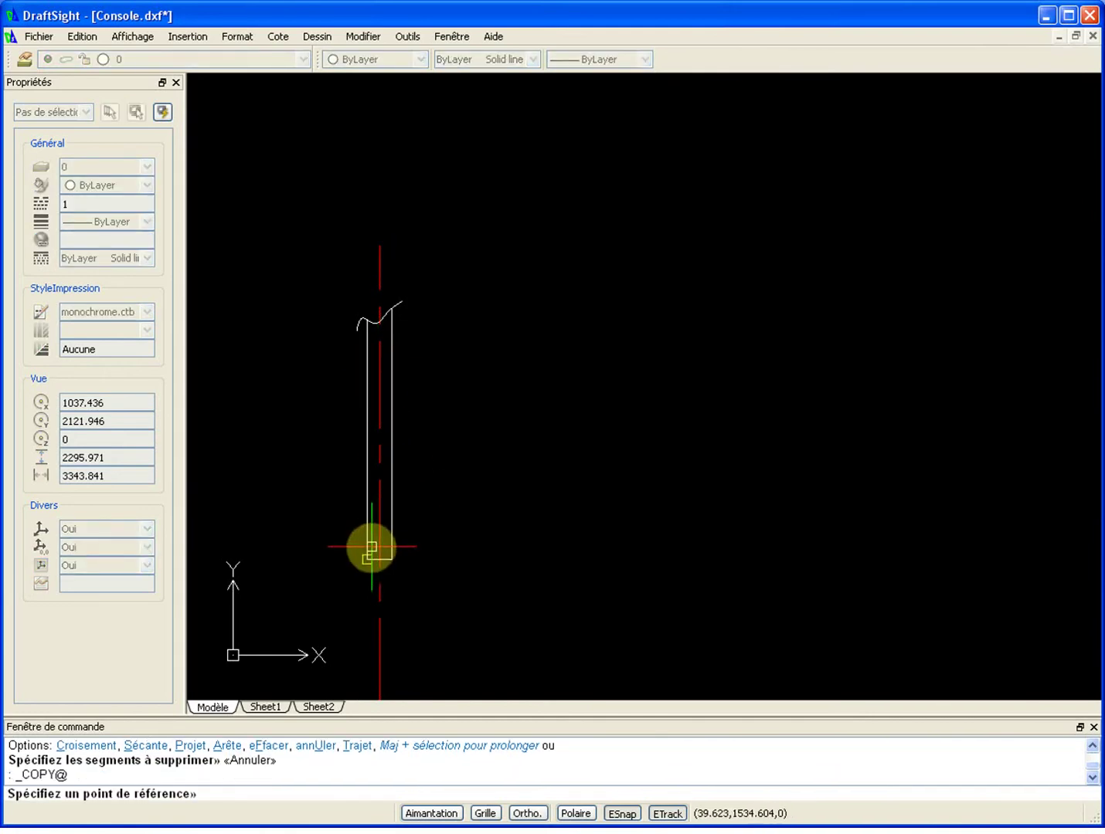
left_click(377, 557)
left_click(307, 264)
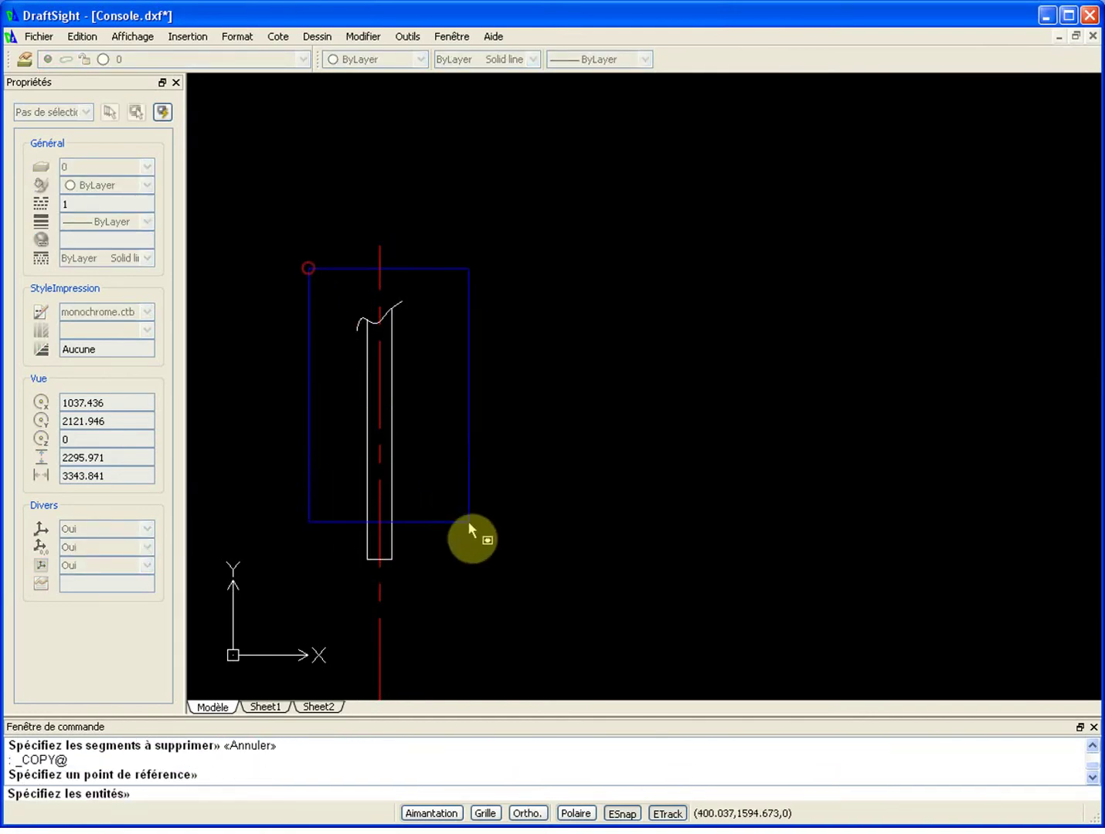
left_click(467, 523)
key("Return")
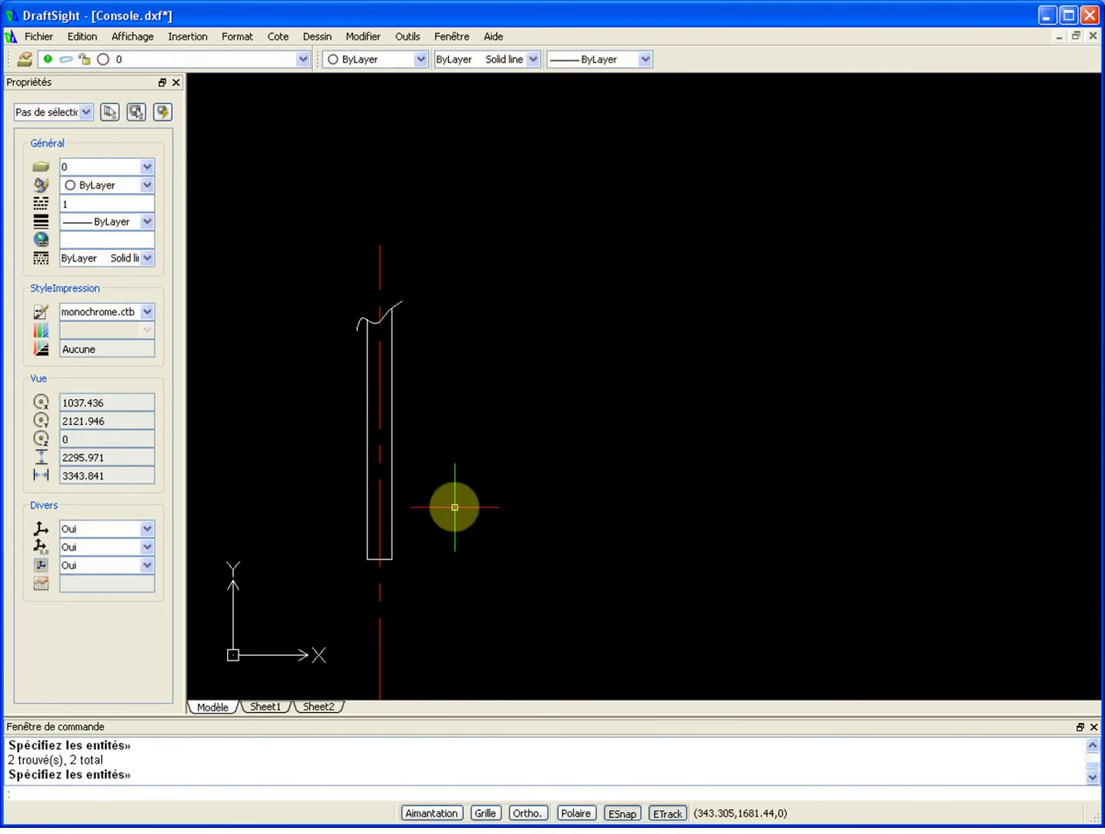
key("ctrl+shift+v")
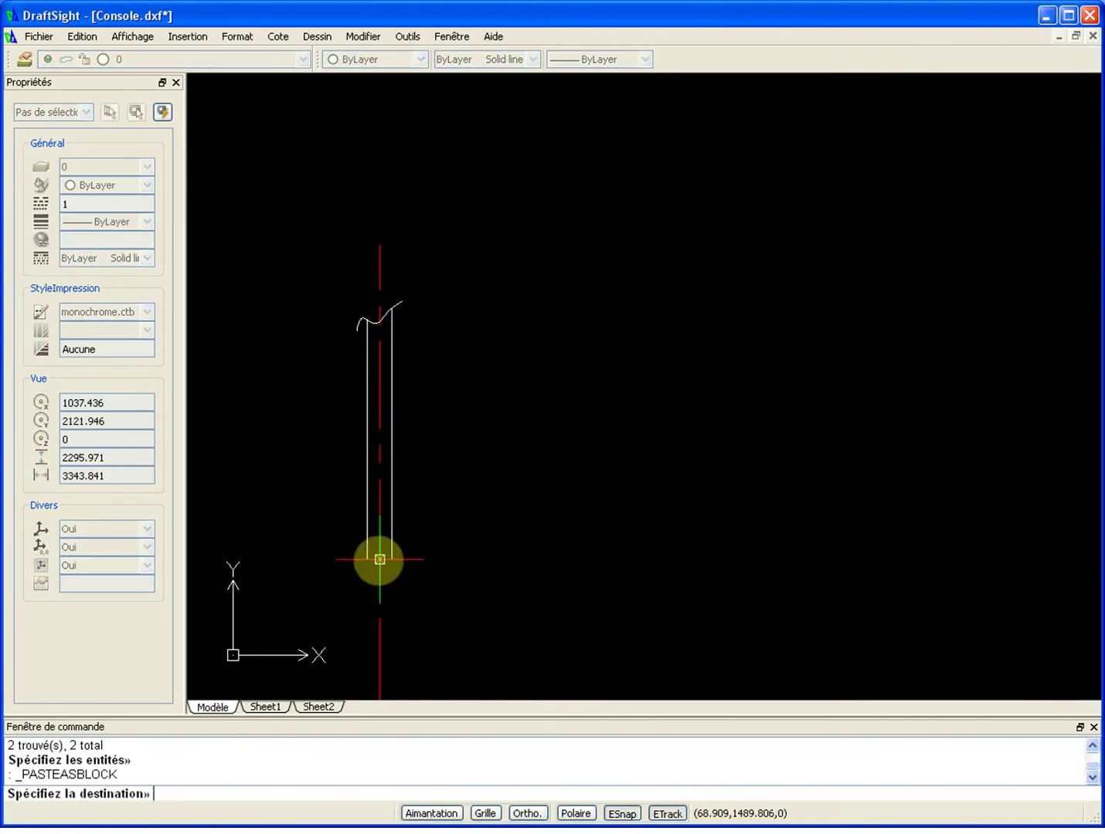
left_click(400, 557)
Delete the original post rectangle and spline by reusing the previous selection, leaving only the pasted block.
type("e")
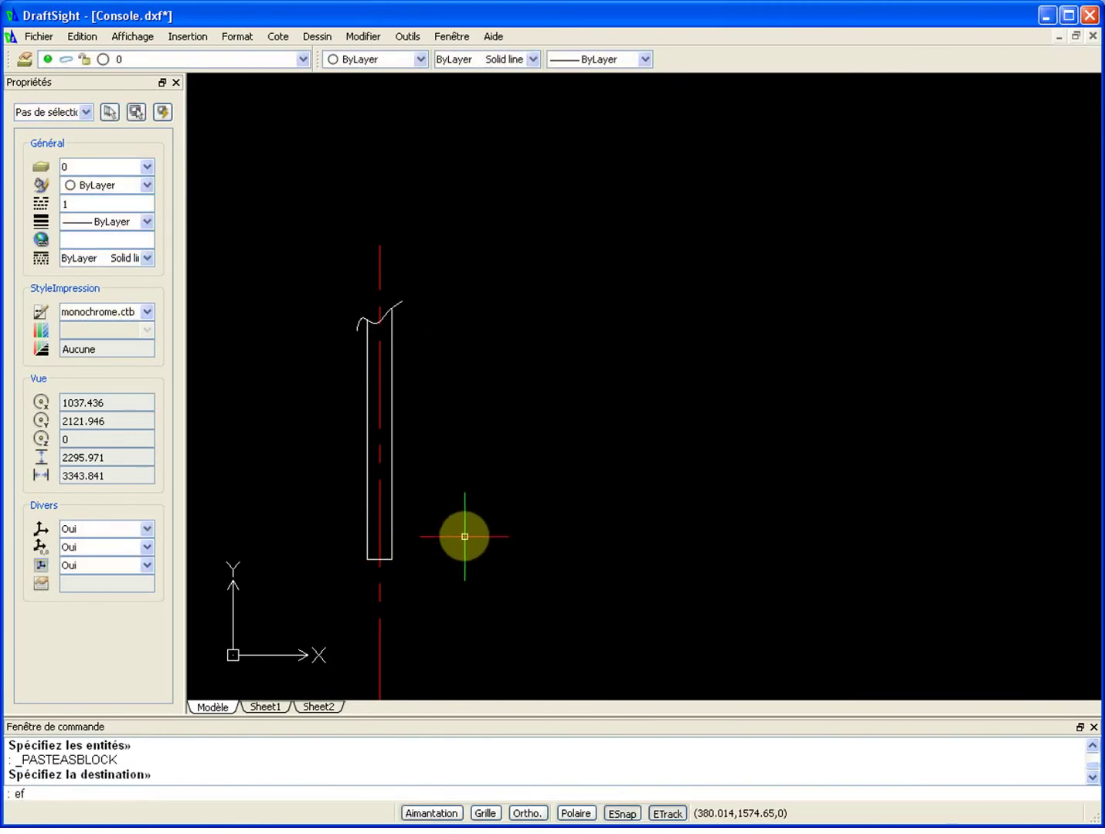
type("f")
key("Return")
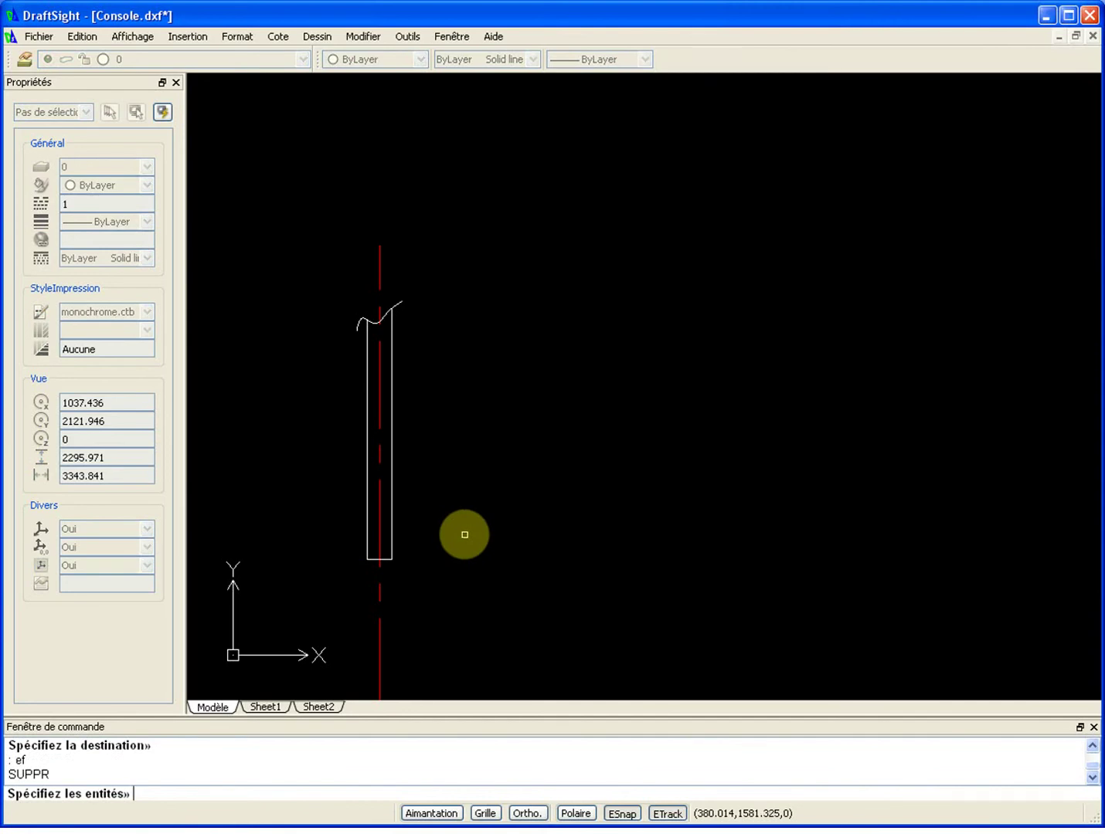
key("Return")
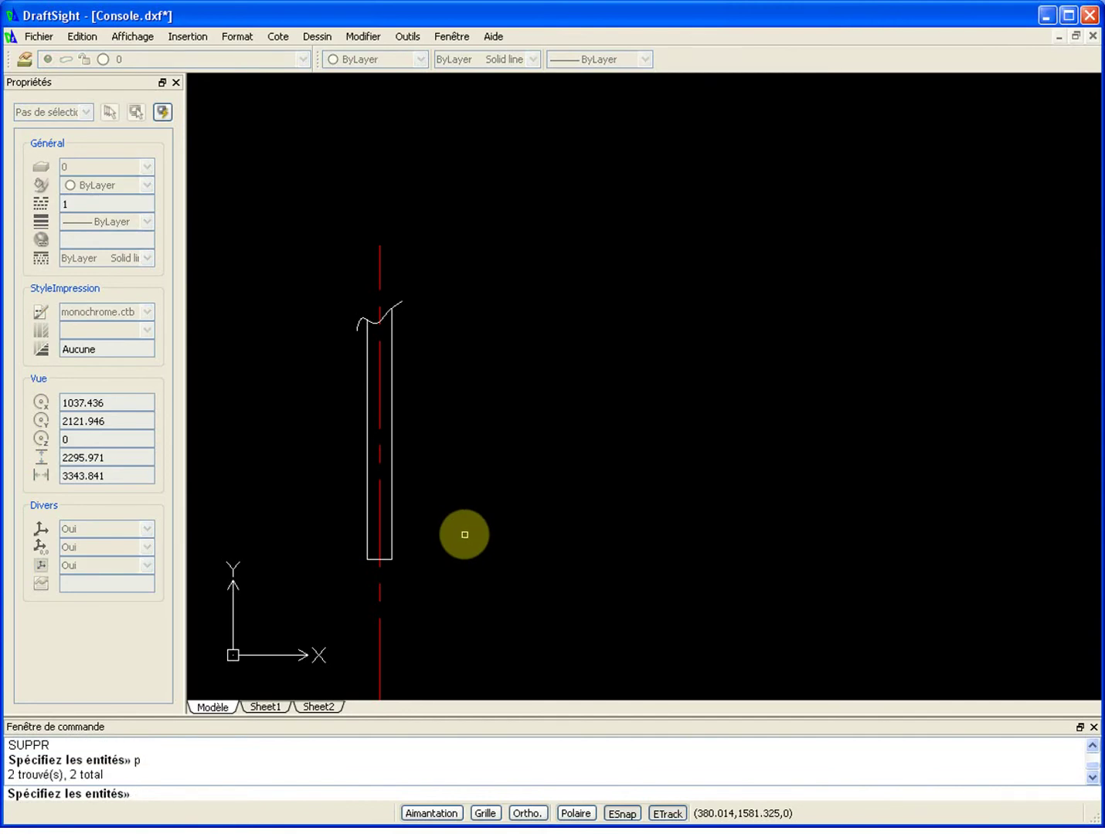
key("Return")
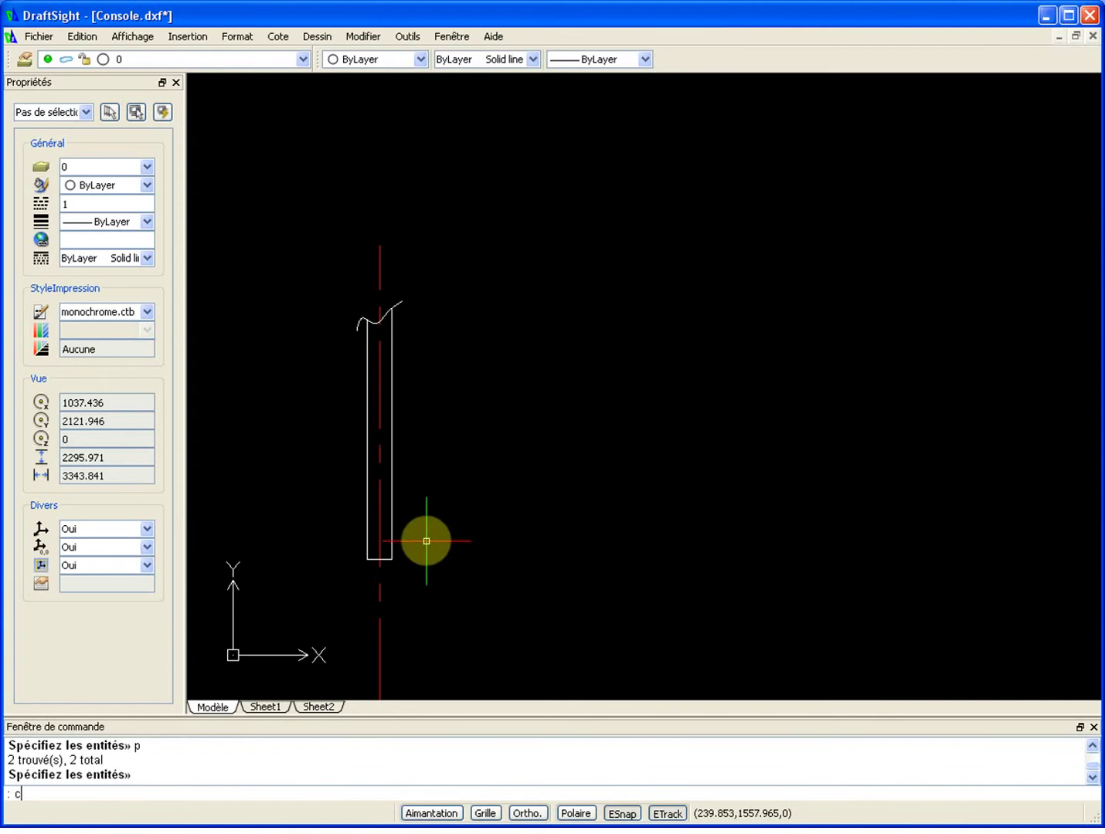
Copy the post block from the midpoint of its lower edge onto the right centreline at the same height.
key("Return")
left_click(392, 553)
key("Return")
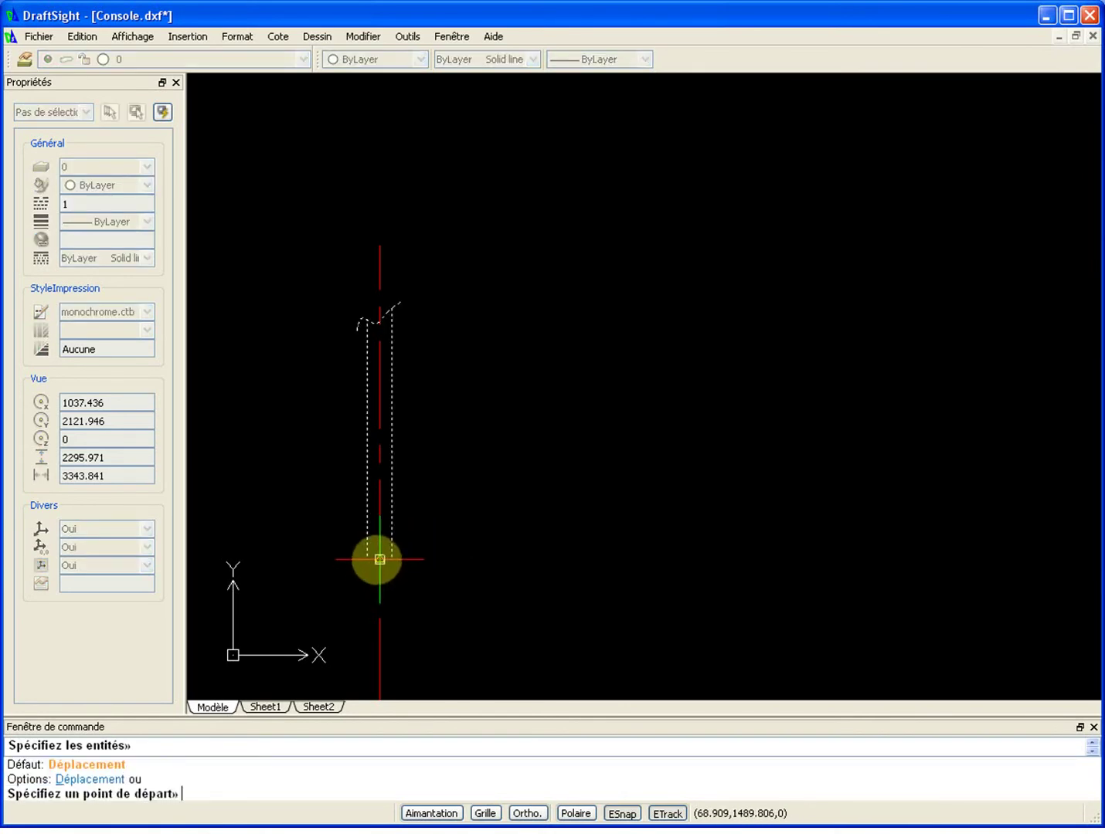
left_click(377, 559)
scroll(657, 550, "down", 3)
scroll(760, 554, "down", 3)
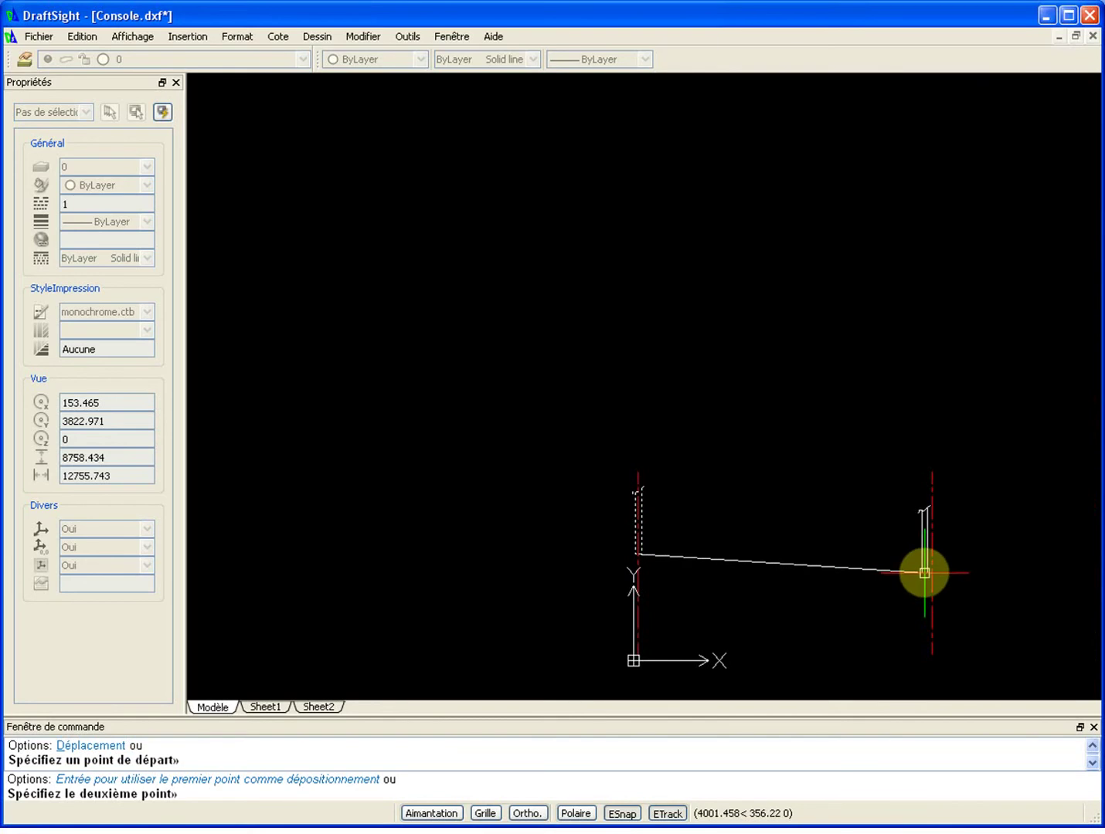
left_click(931, 554)
Draw a horizontal line from the left post's lower right corner to the right post's lower left corner.
middle_click_drag(966, 557, 739, 513)
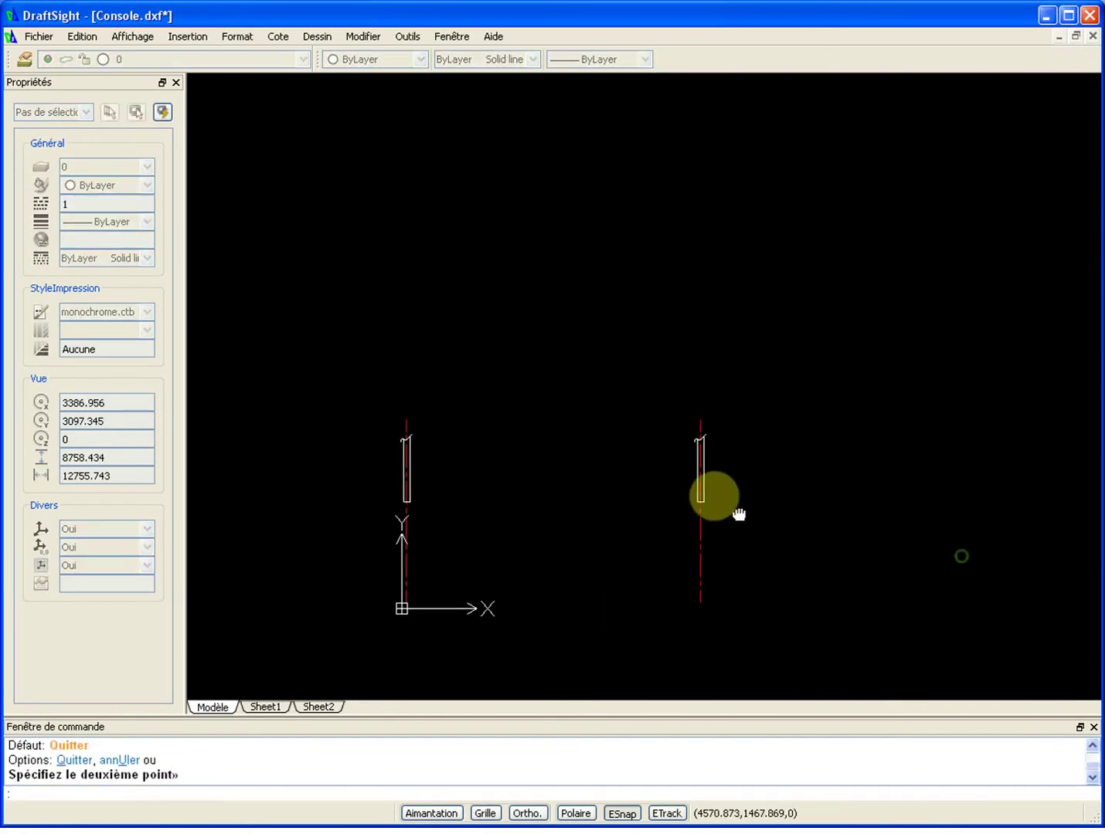
scroll(467, 464, "up", 5)
scroll(423, 419, "down", 3)
scroll(390, 452, "up", 2)
scroll(333, 451, "down", 1)
scroll(304, 458, "up", 3)
scroll(305, 456, "up", 4)
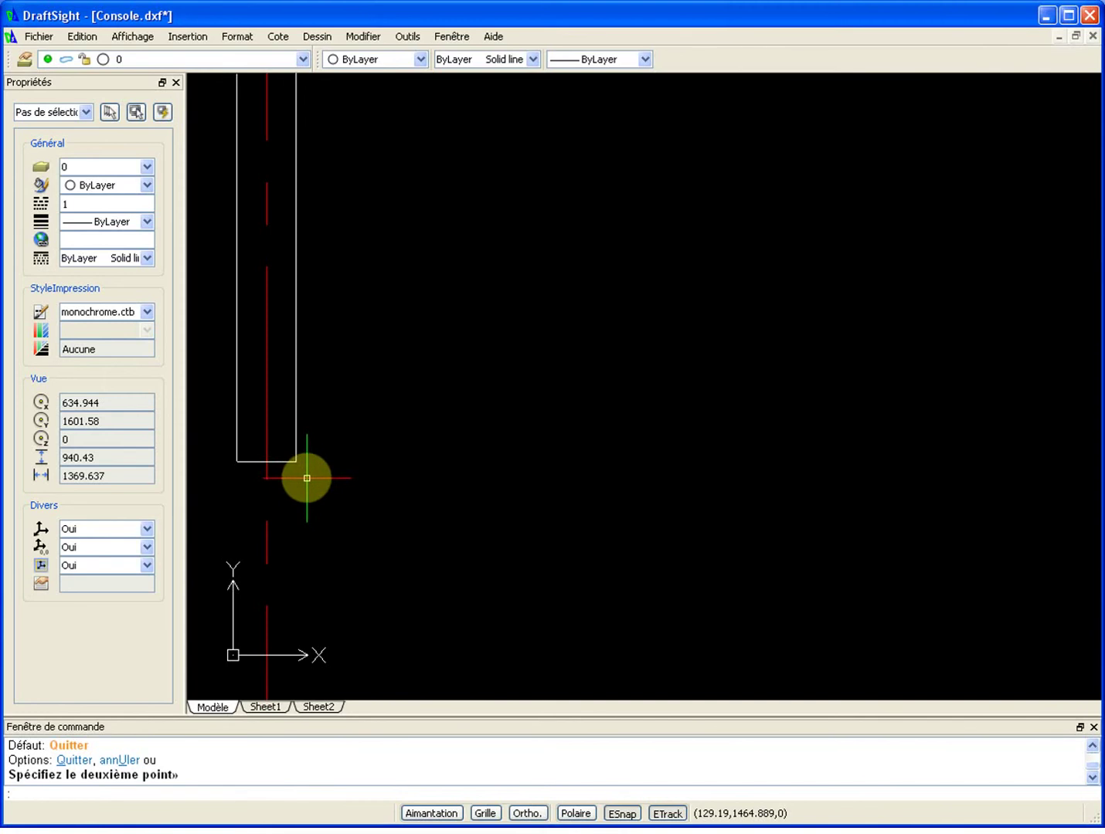
key("Escape")
type("l")
key("Return")
left_click(299, 462)
scroll(567, 493, "down", 7)
scroll(787, 483, "down", 2)
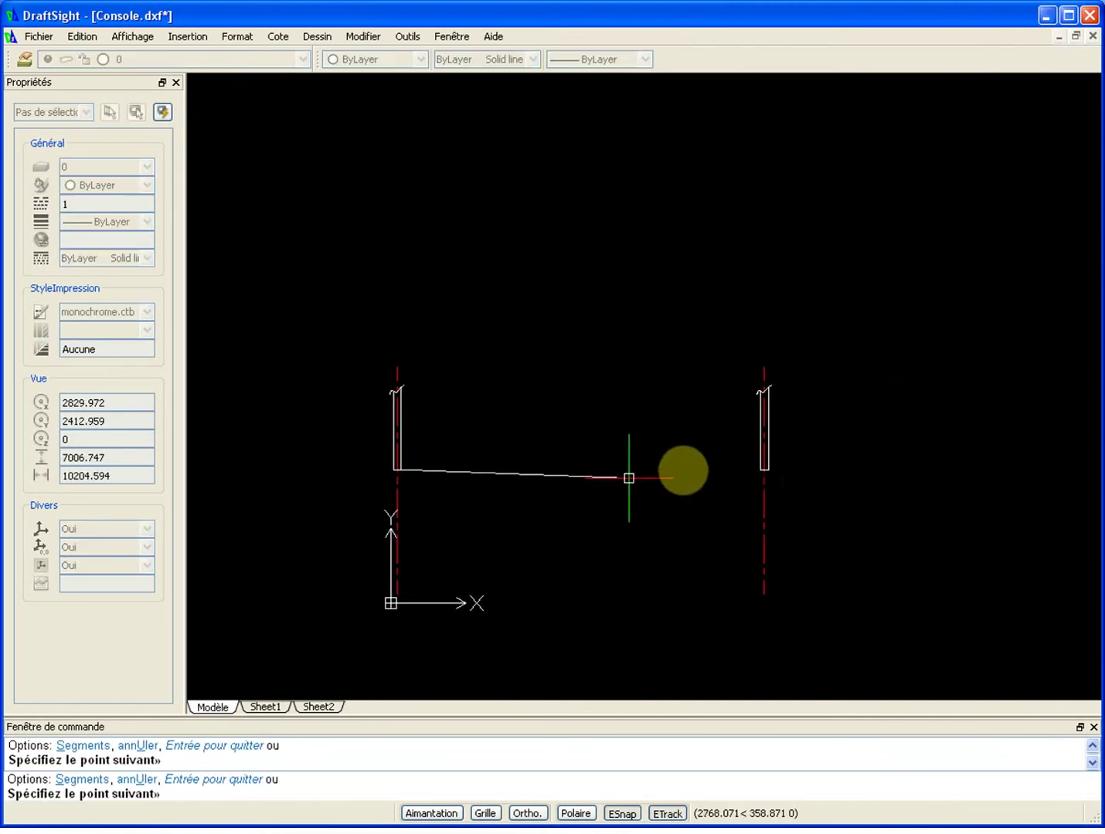
left_click(765, 468)
key("Escape")
Check the length of the horizontal line between the two posts in its properties.
scroll(564, 475, "up", 3)
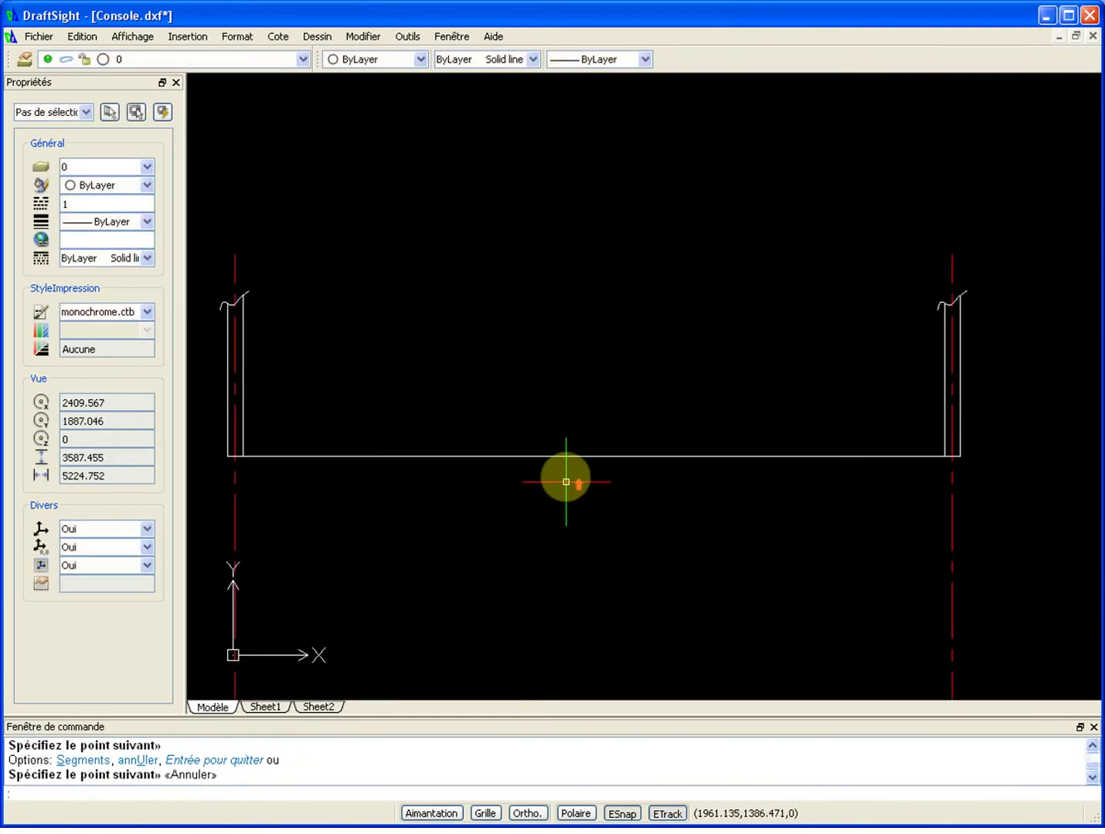
left_click(590, 438)
left_click(540, 487)
key("Escape")
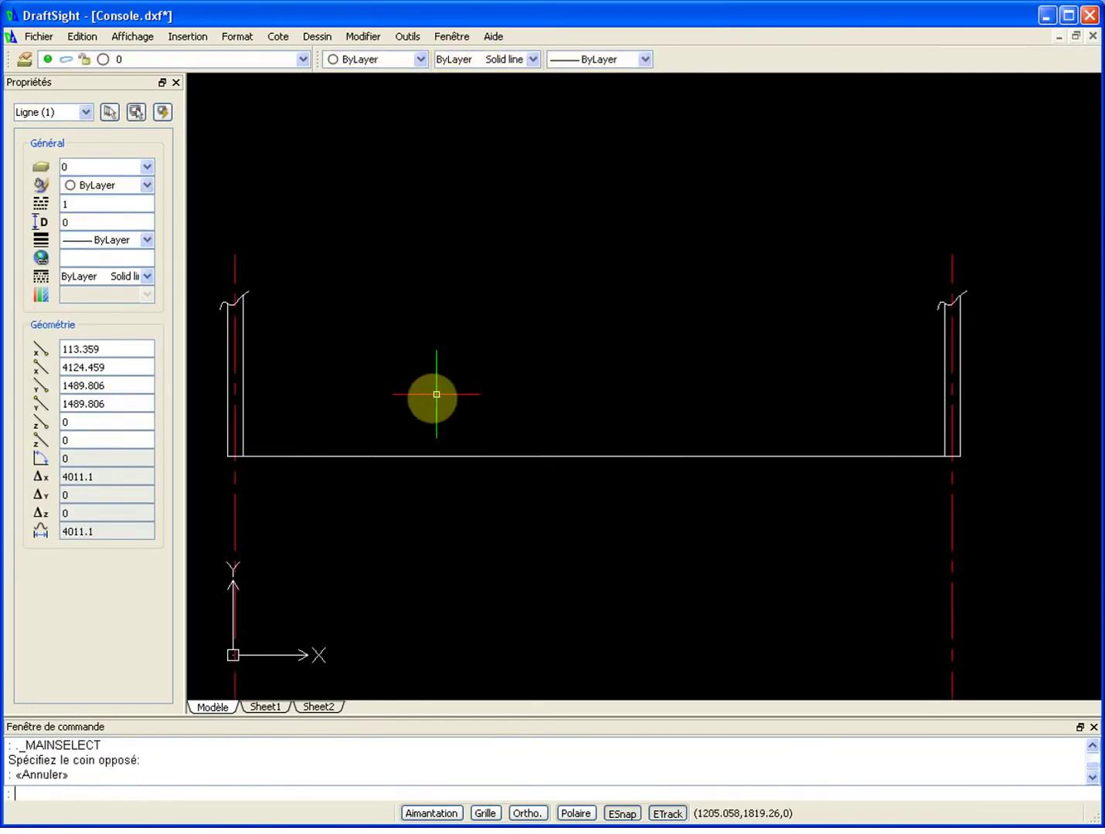
Transfer the left centreline's properties to the horizontal line between the posts.
left_click(362, 36)
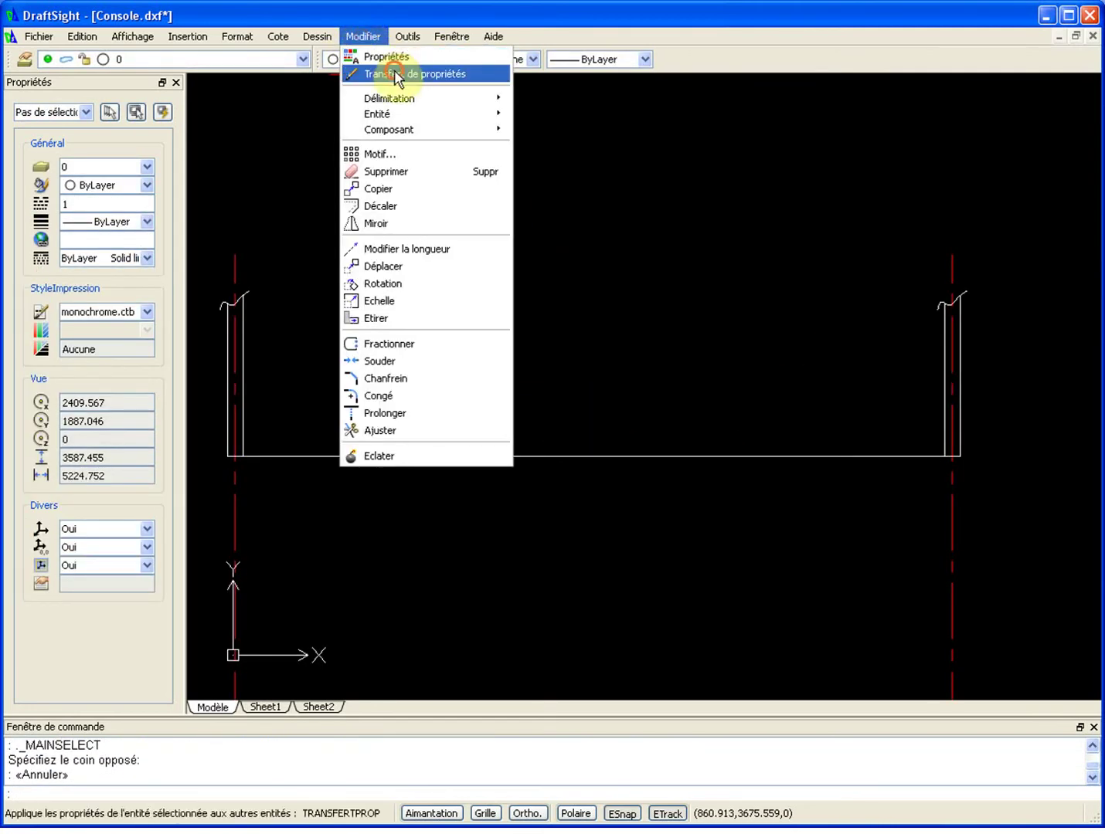
left_click(397, 71)
left_click(233, 516)
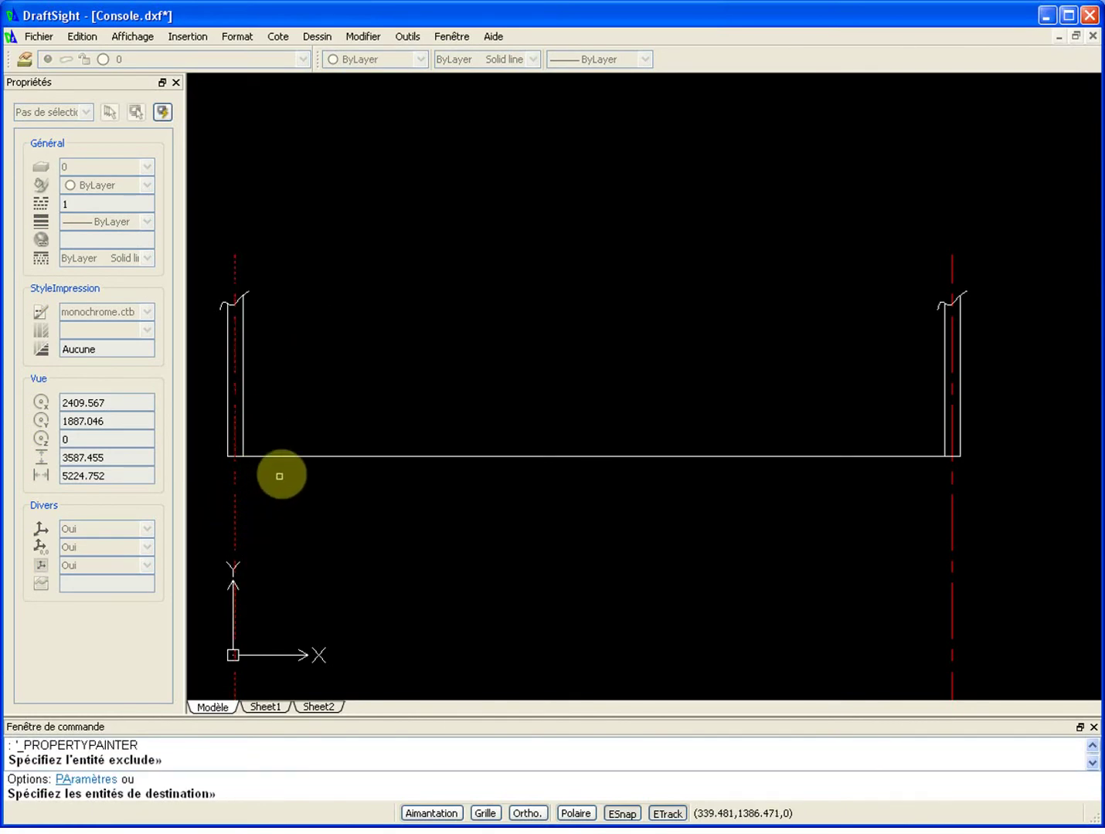
left_click(304, 455)
Copy the horizontal centreline between the posts straight down by 680 with Ortho on.
scroll(571, 441, "down", 1)
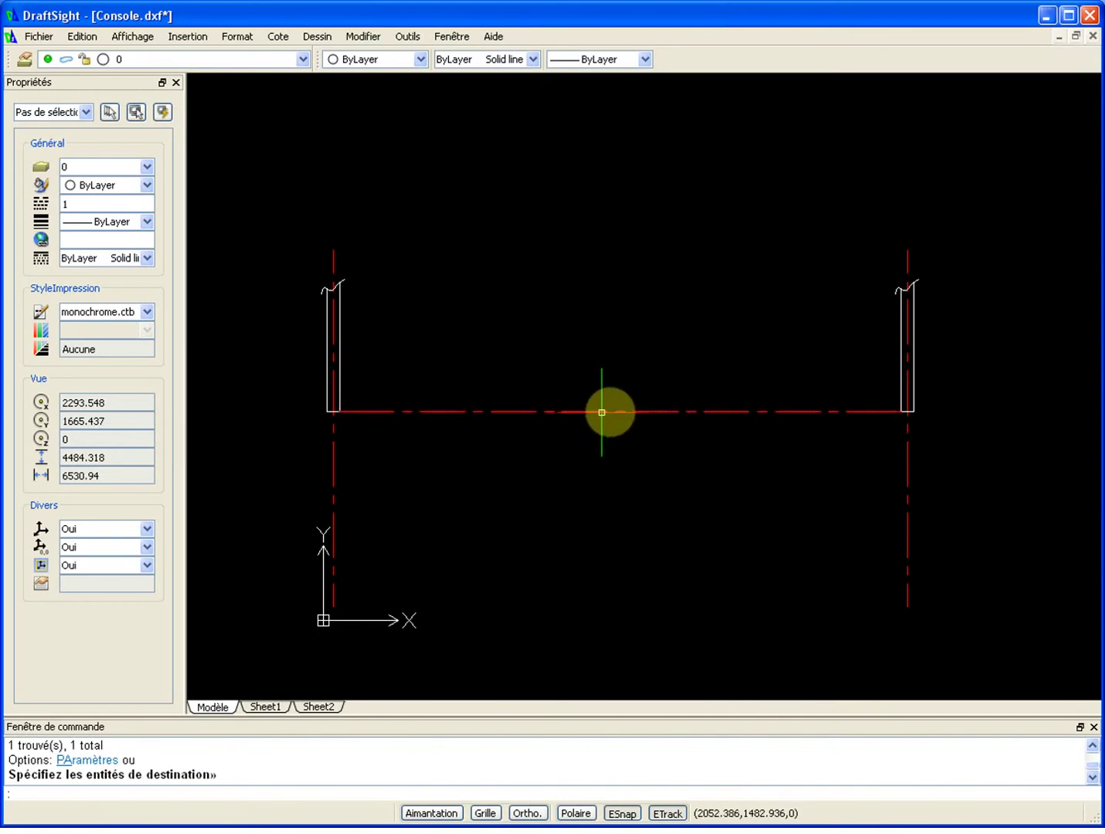
scroll(610, 410, "up", 3)
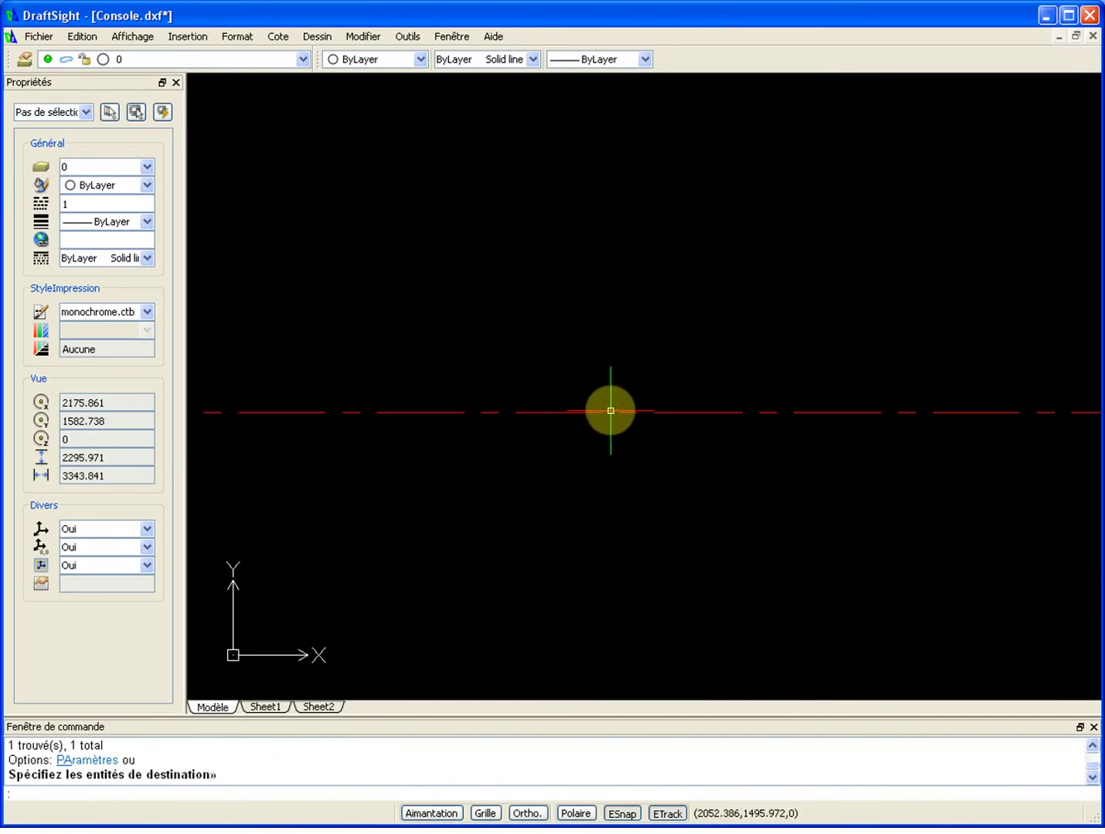
type("p")
key("Return")
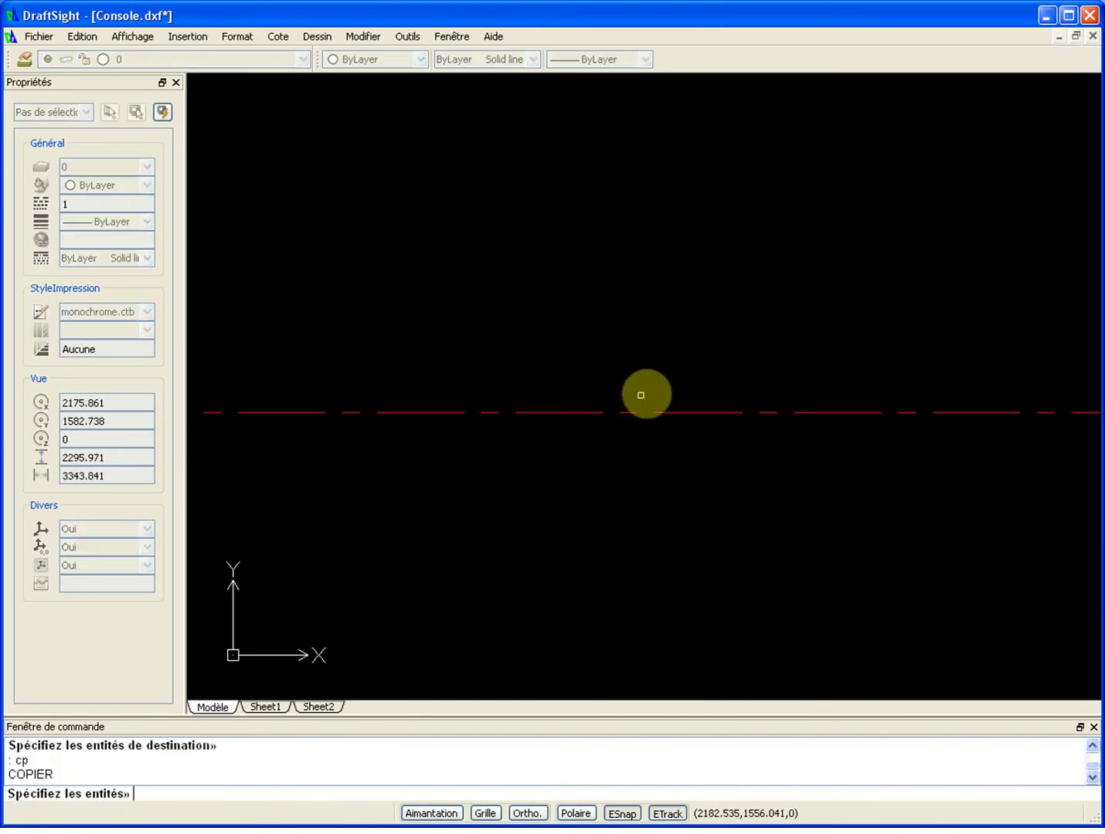
left_click(670, 411)
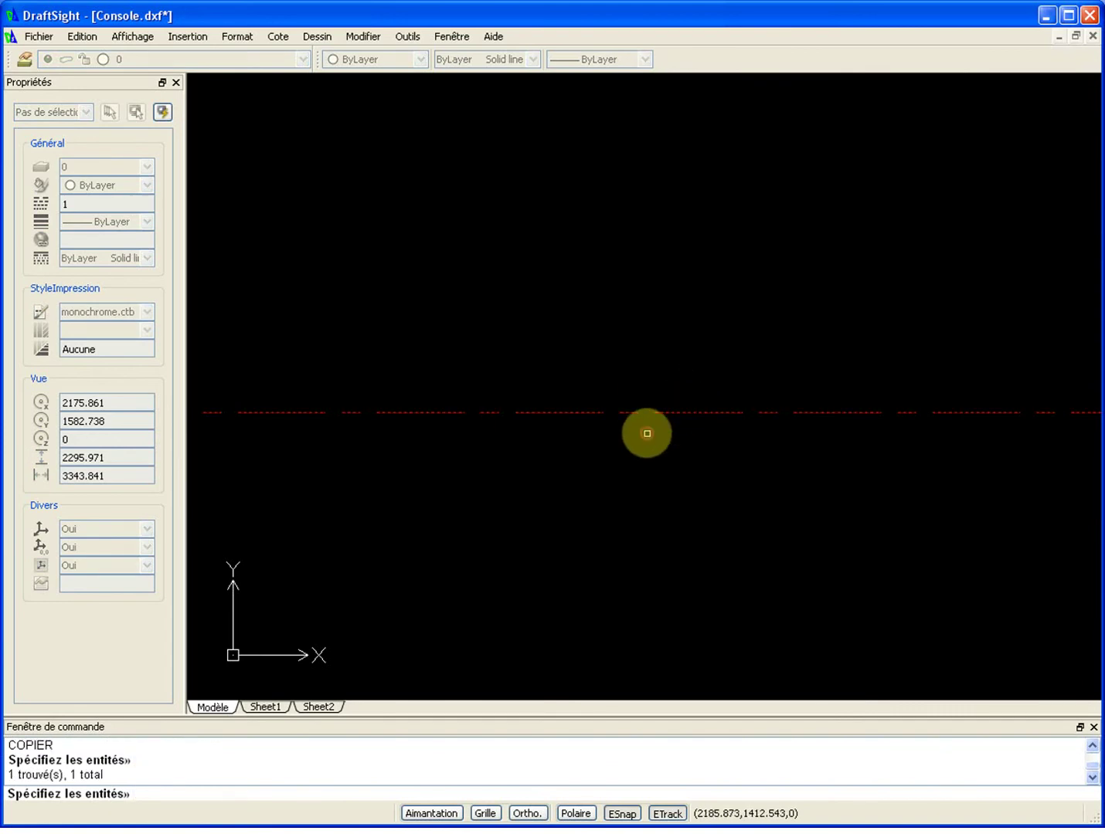
key("Return")
scroll(661, 445, "down", 5)
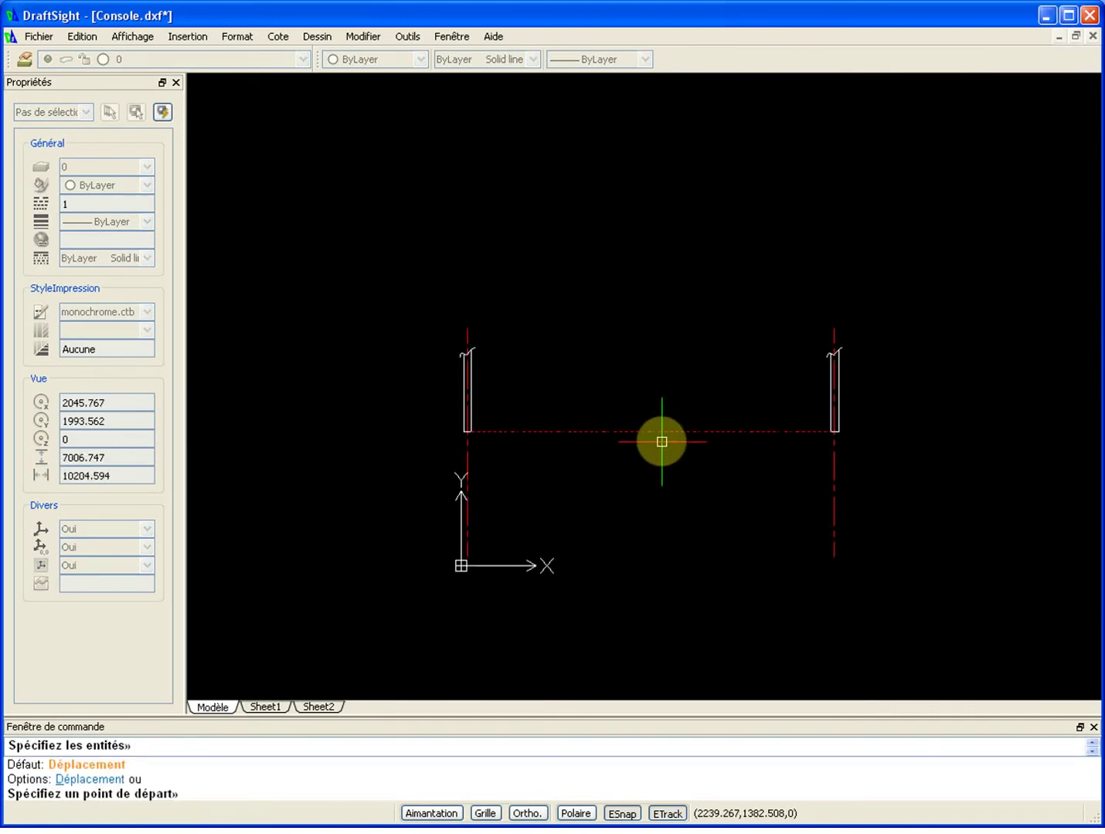
left_click(661, 441)
key("F8")
scroll(700, 519, "up", 2)
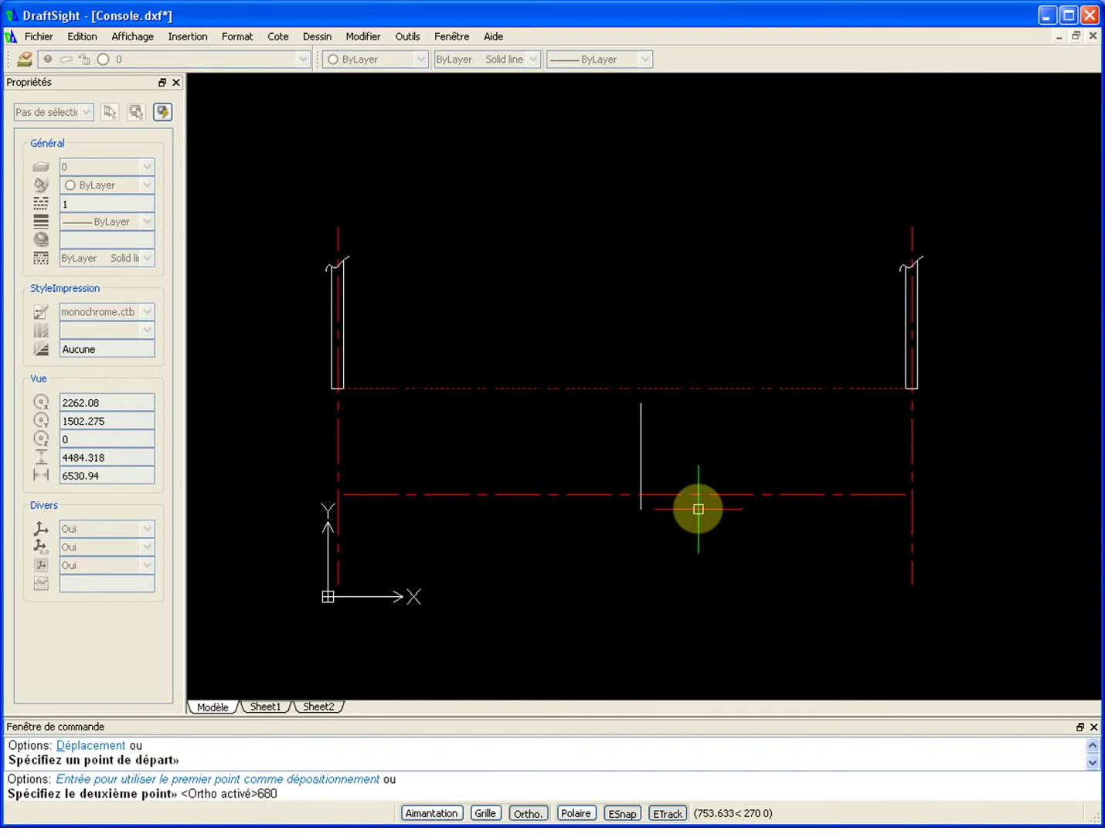
key("Return")
key("Return")
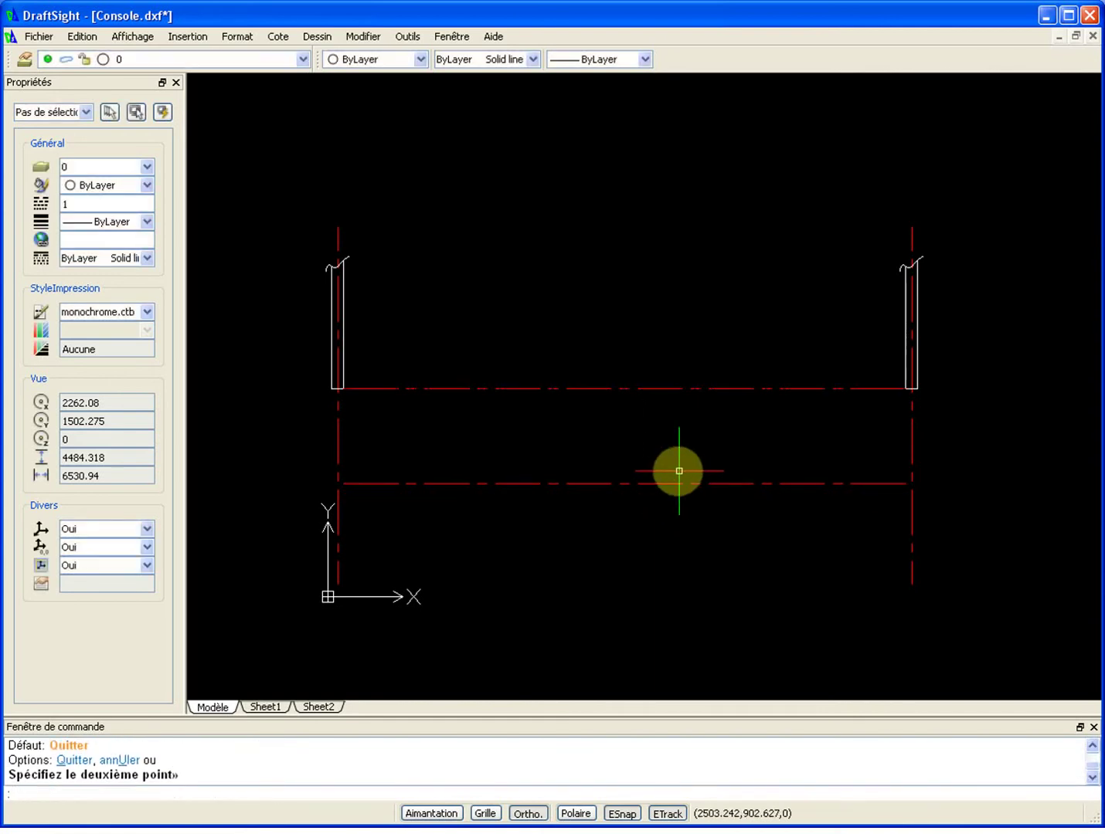
Draw a 3900 by 45 rectangle between the two horizontal centrelines.
scroll(680, 462, "up", 1)
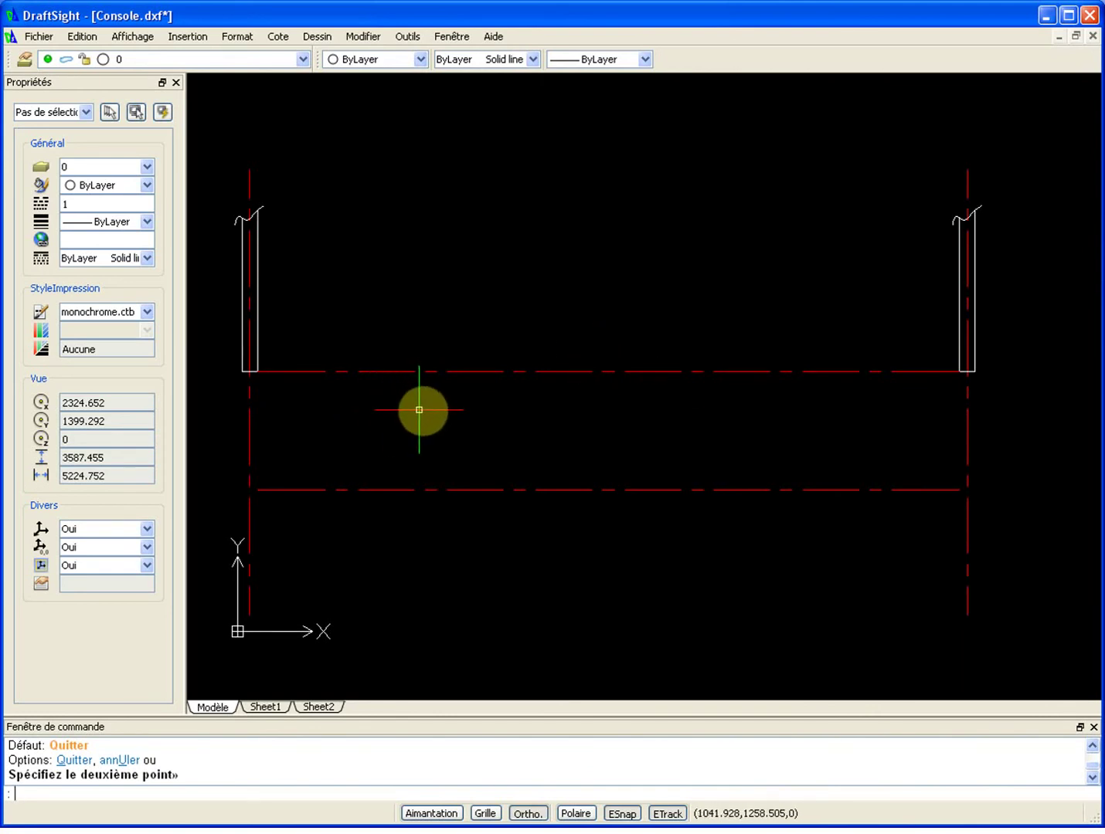
type("r")
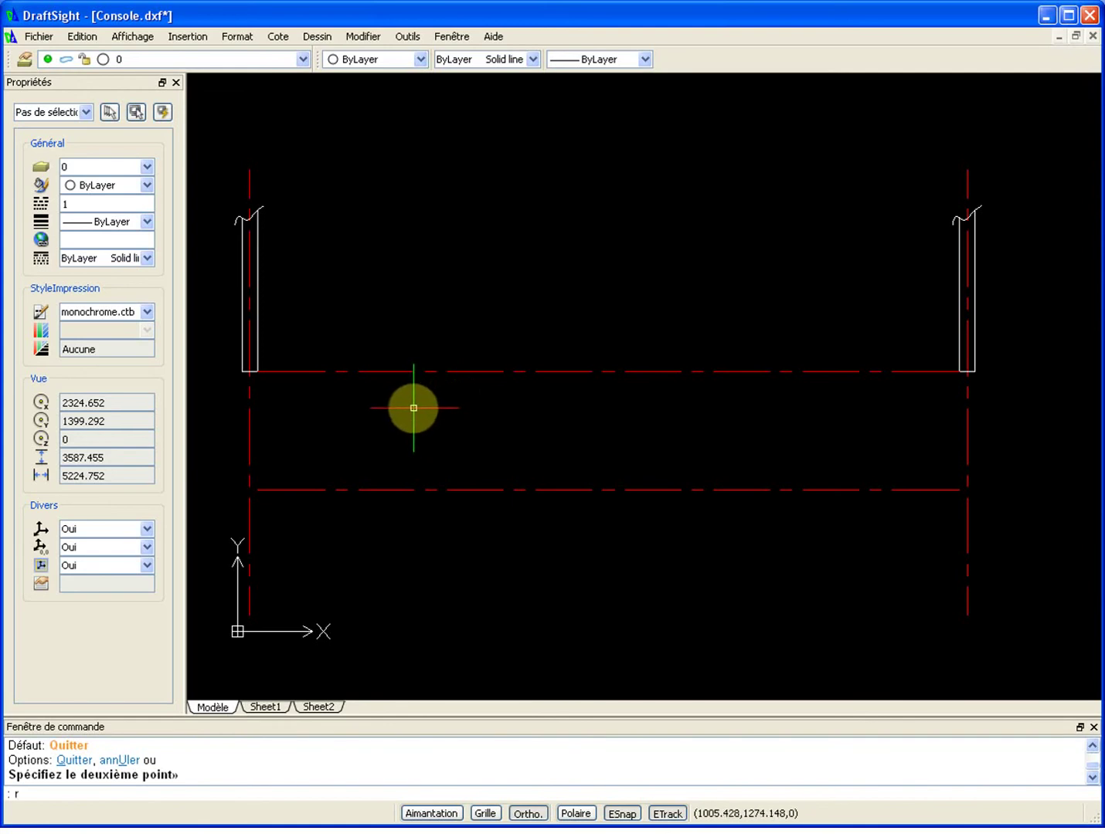
type("c")
key("Return")
left_click(382, 435)
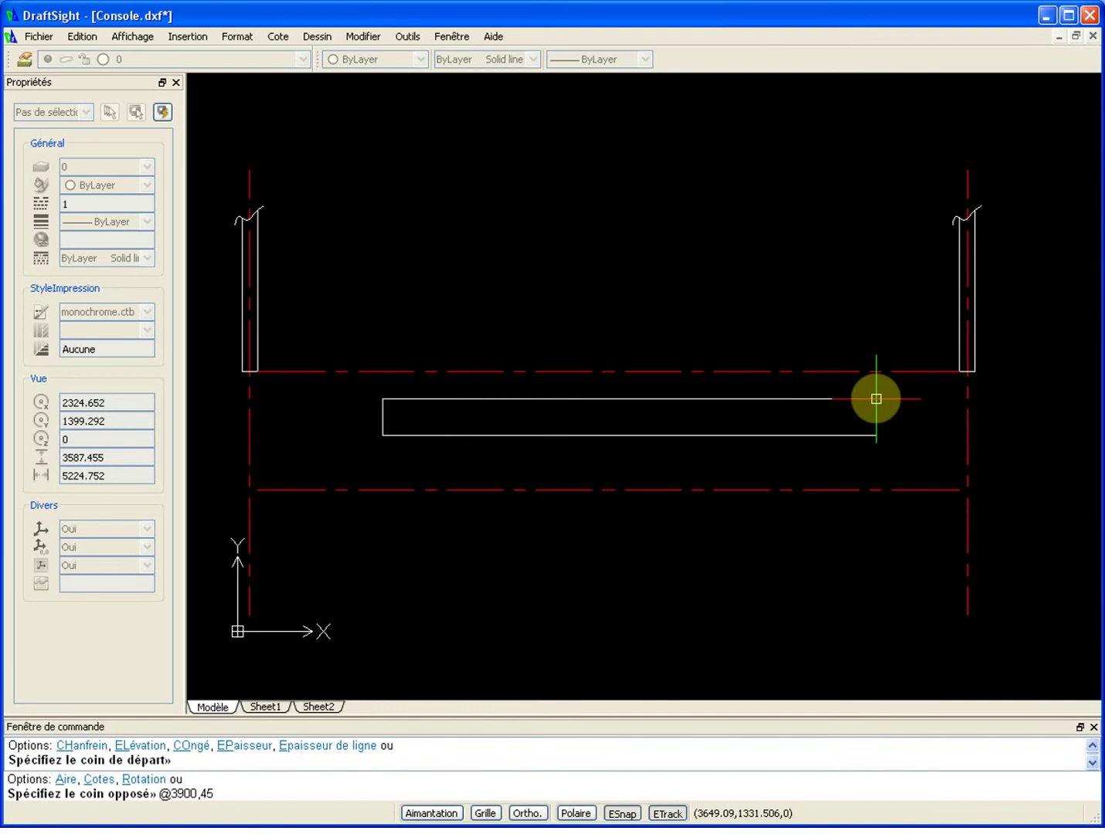
key("Return")
Move the rectangle by the midpoint of its upper edge onto the midpoint of the upper horizontal centreline.
type("dp")
key("Return")
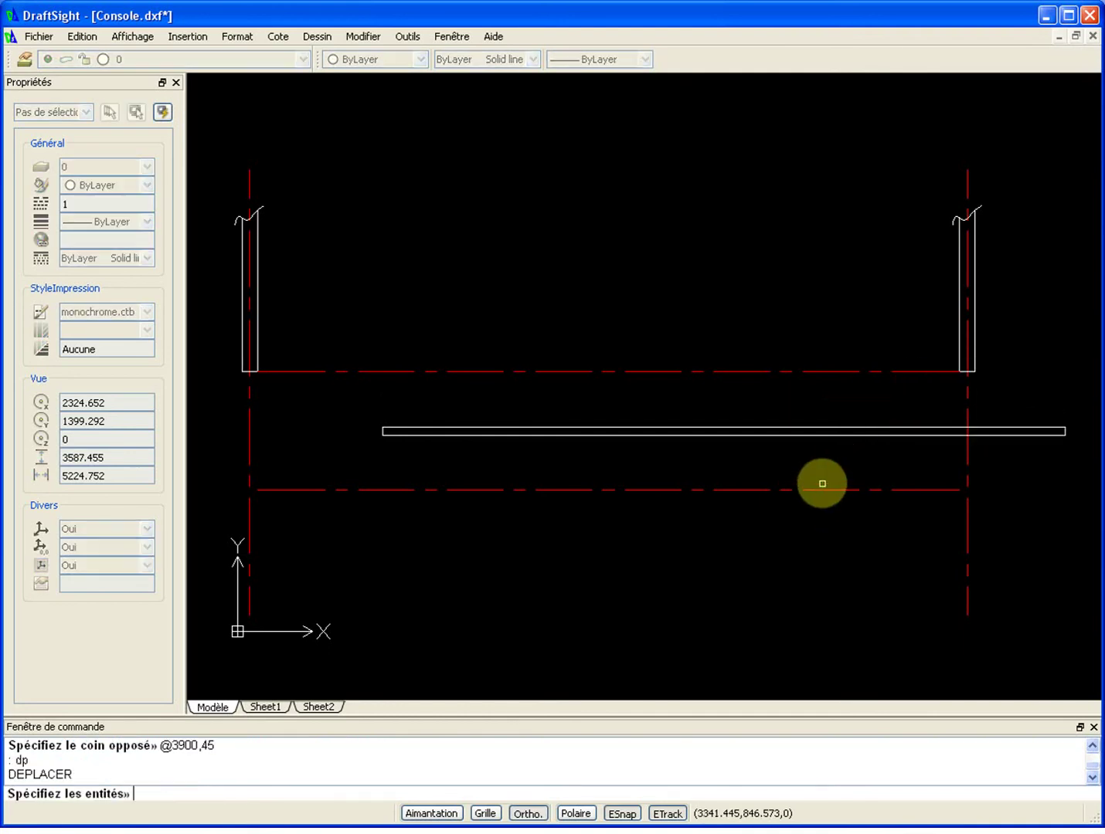
left_click(801, 425)
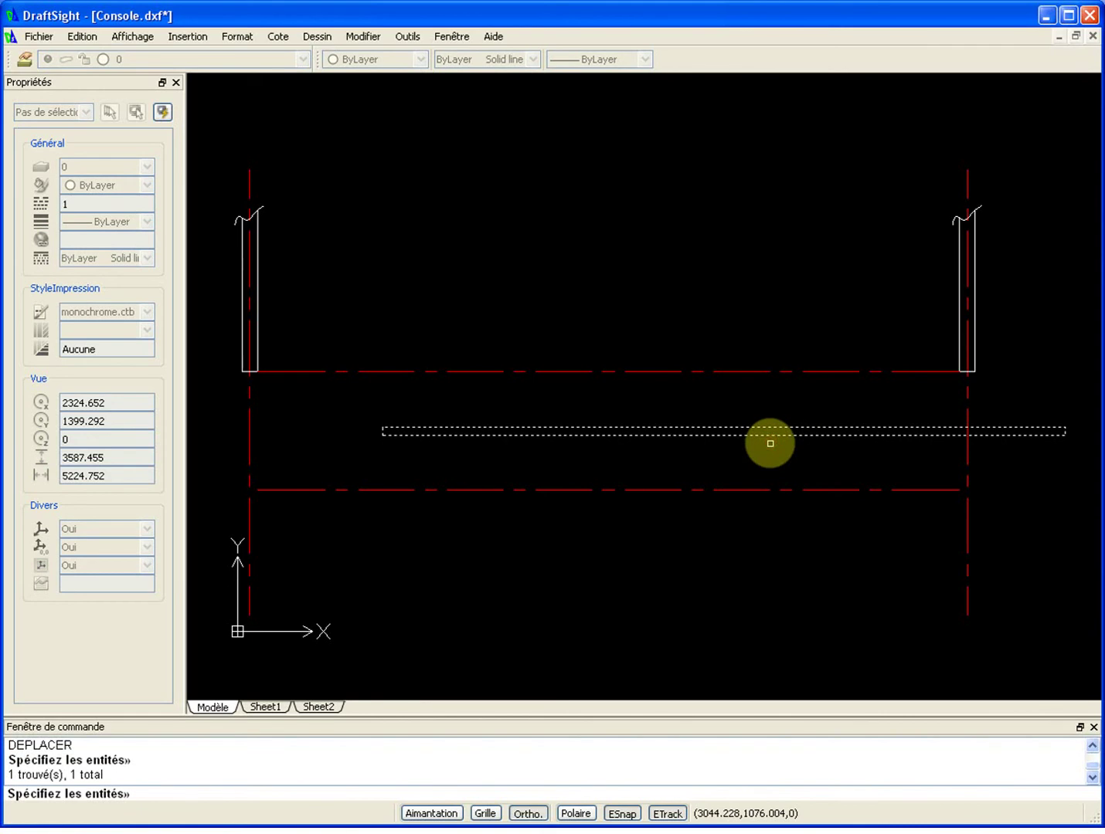
key("Return")
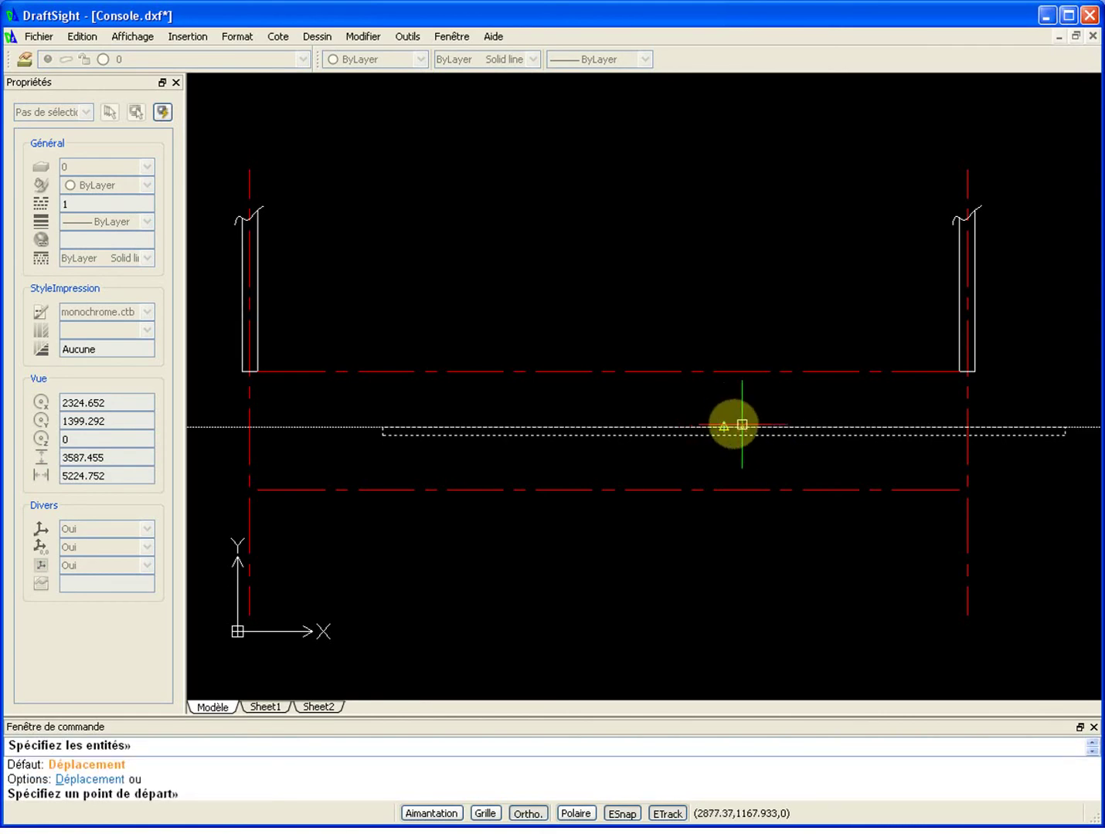
left_click(723, 426)
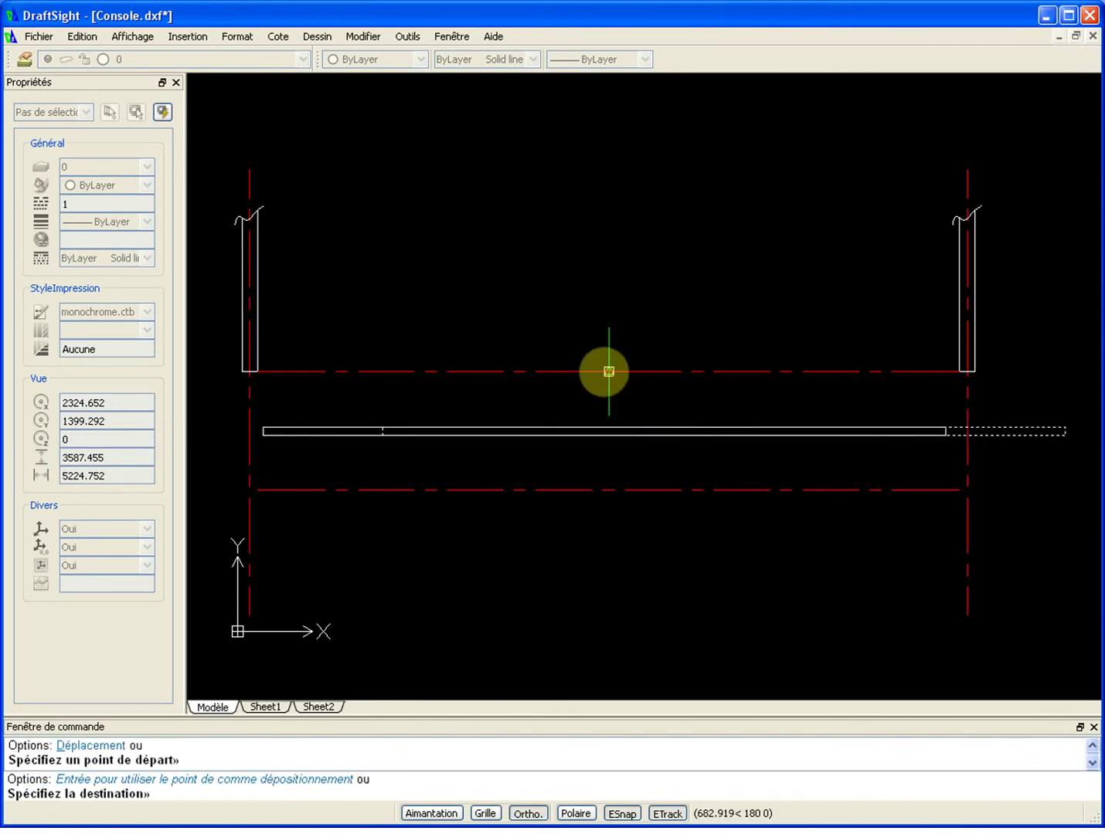
left_click(609, 372)
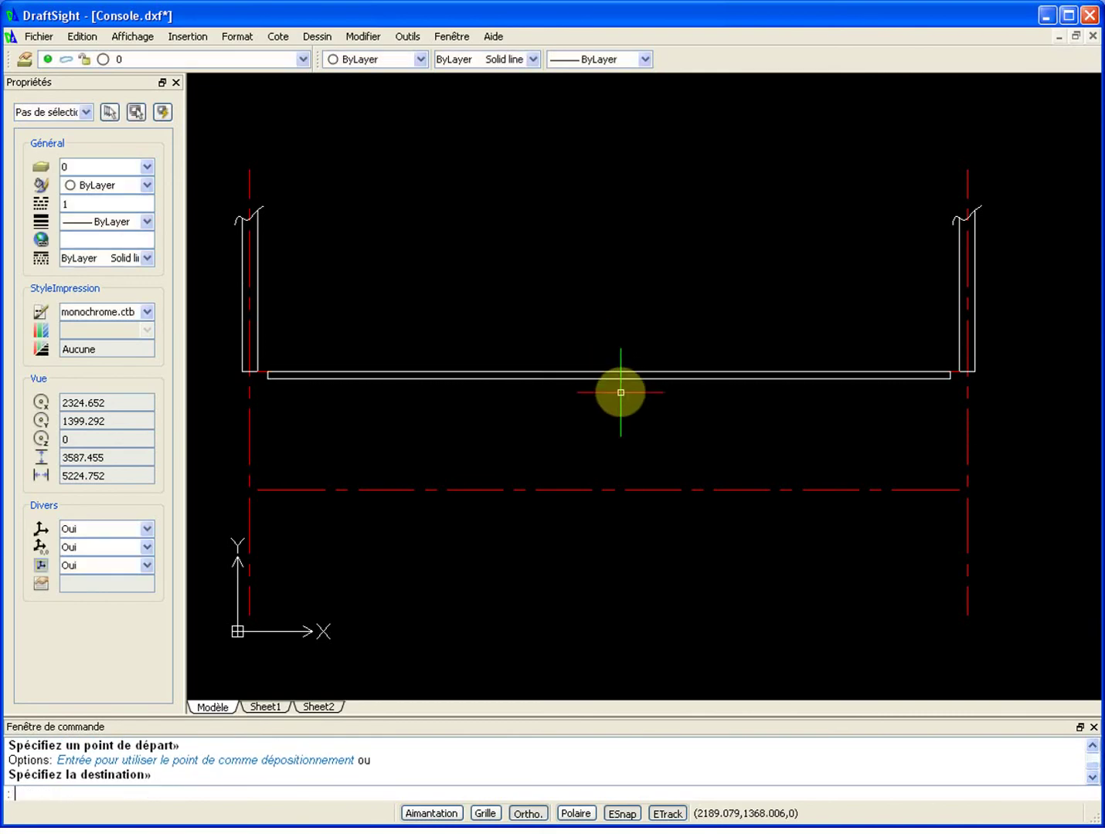
Set the line colour of the rectangle between the posts to dark red, index 26.
left_click(747, 377)
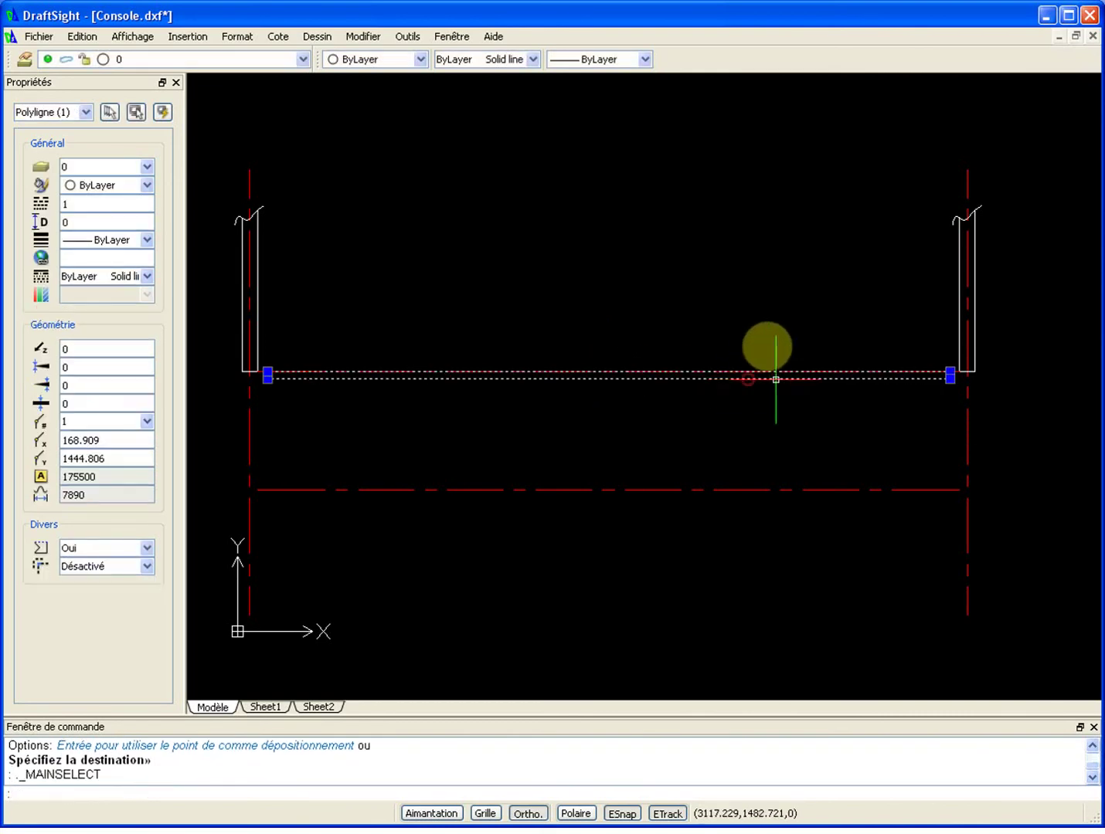
left_click(385, 62)
left_click(380, 194)
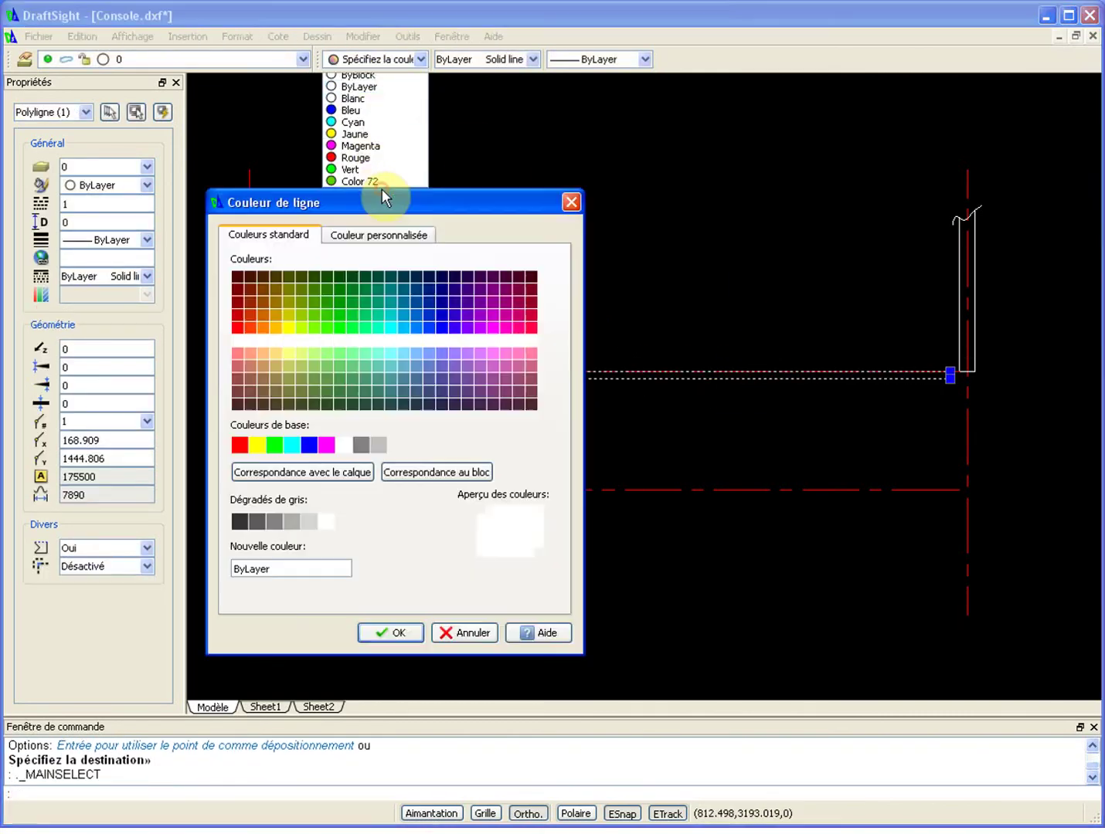
left_click(249, 289)
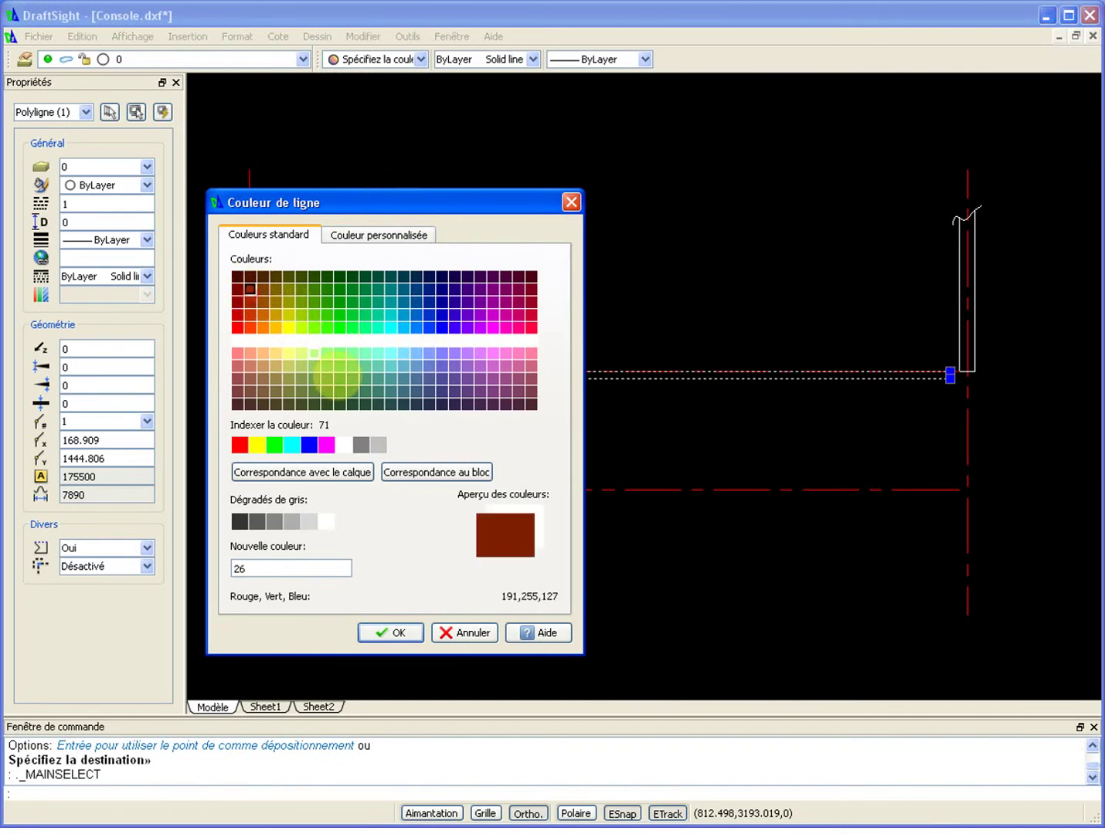
left_click(386, 635)
key("Escape")
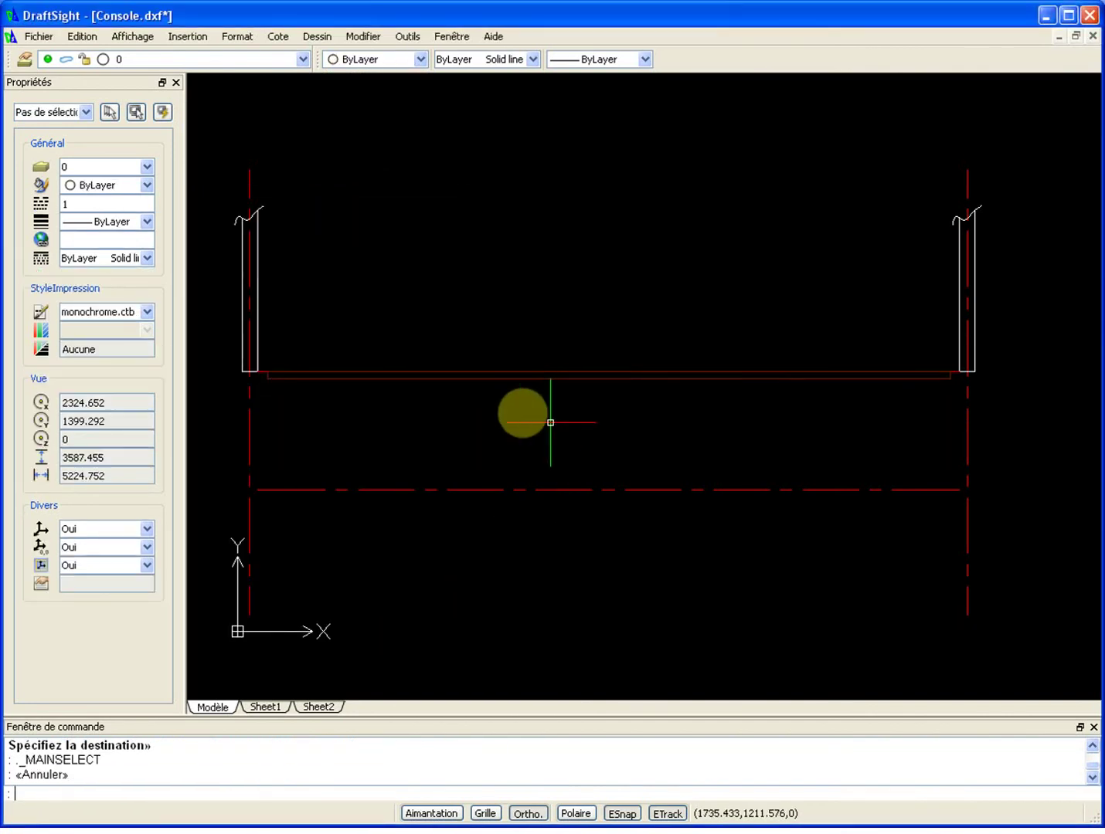
Delete the upper horizontal centreline running along the rectangle's top edge between the posts.
scroll(955, 362, "up", 3)
scroll(956, 361, "up", 2)
left_click(954, 387)
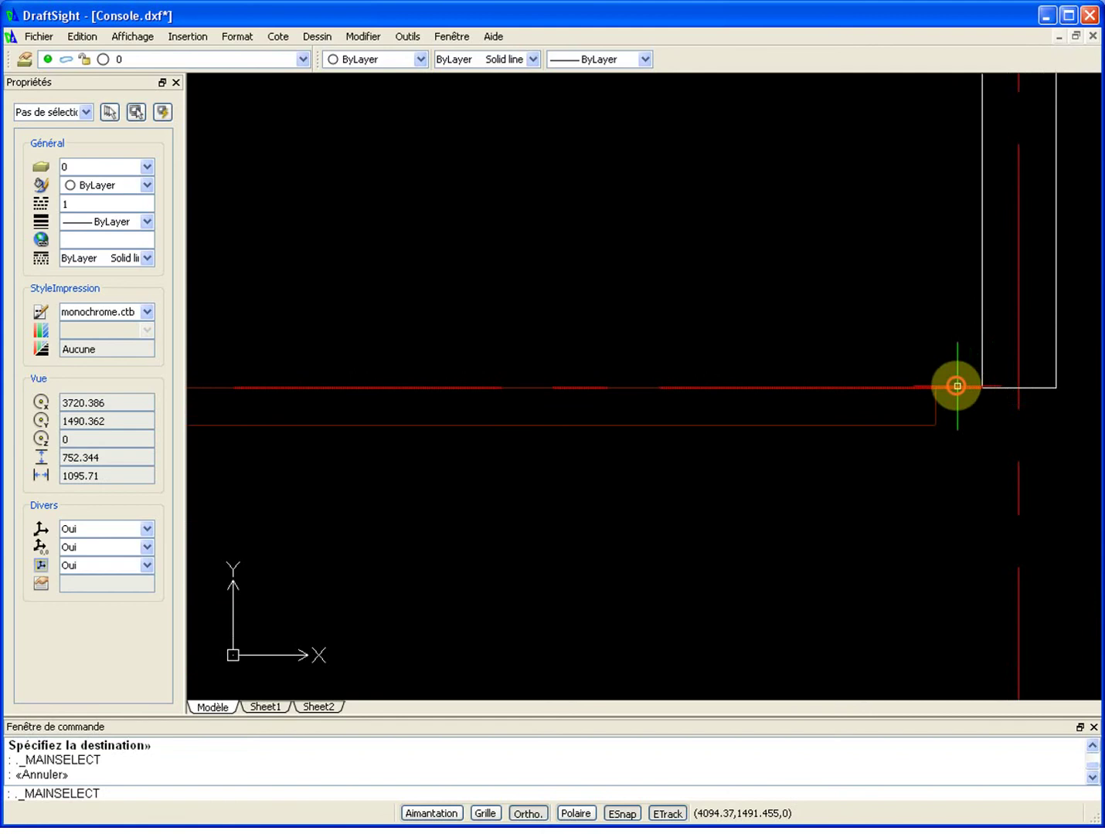
key("Delete")
scroll(843, 494, "down", 4)
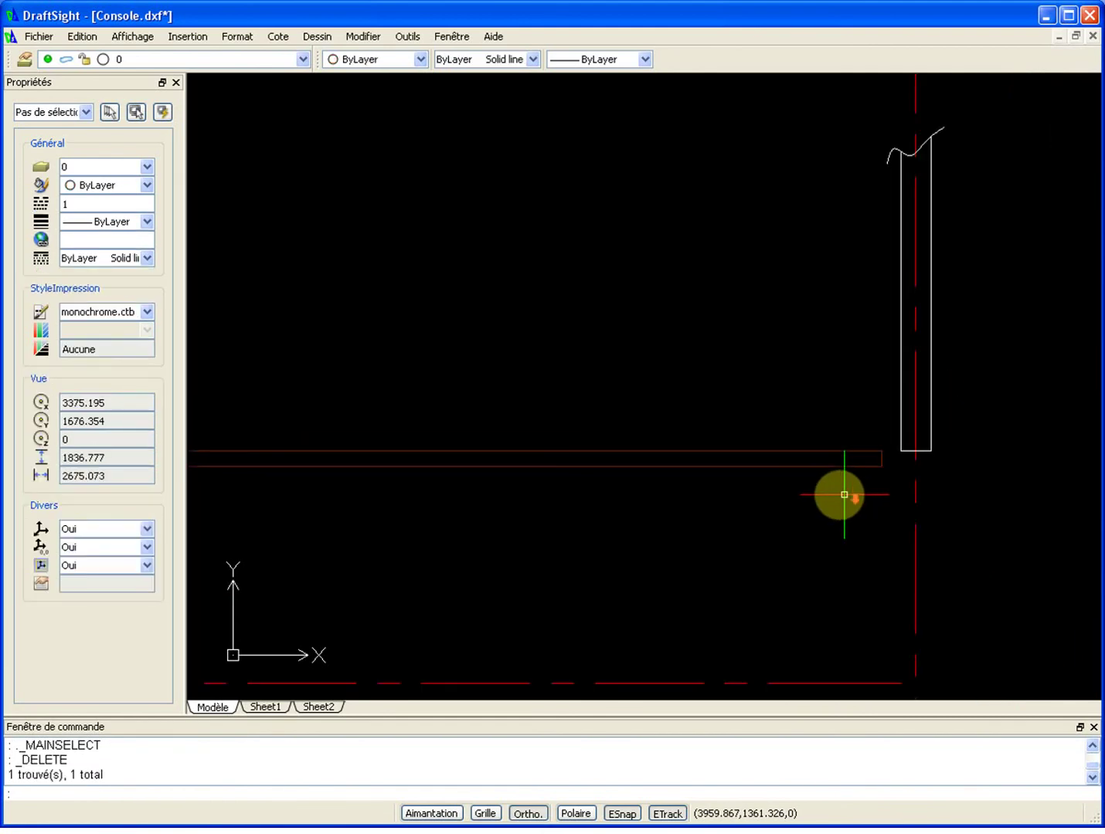
Draw a polyline below the rectangle with a downward-sloping segment, a 2000 horizontal segment and an upward-sloping segment, about 3298 long overall.
scroll(609, 496, "up", 2)
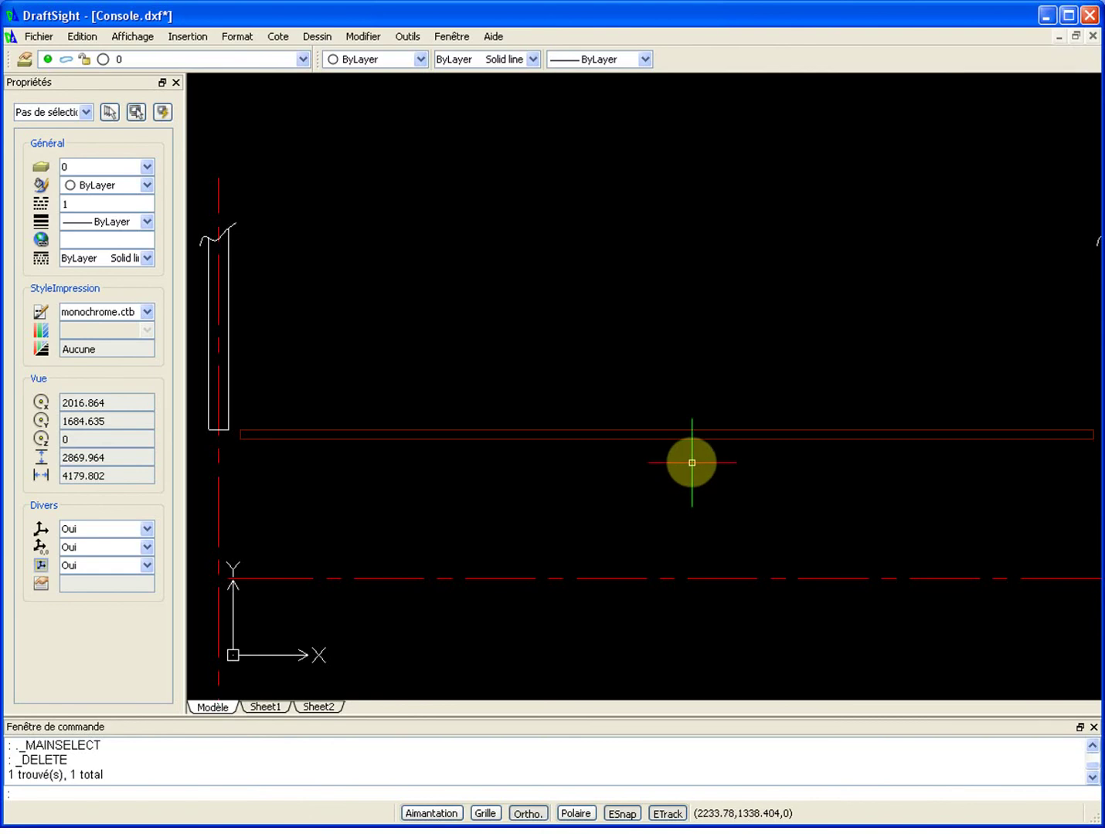
scroll(696, 514, "down", 2)
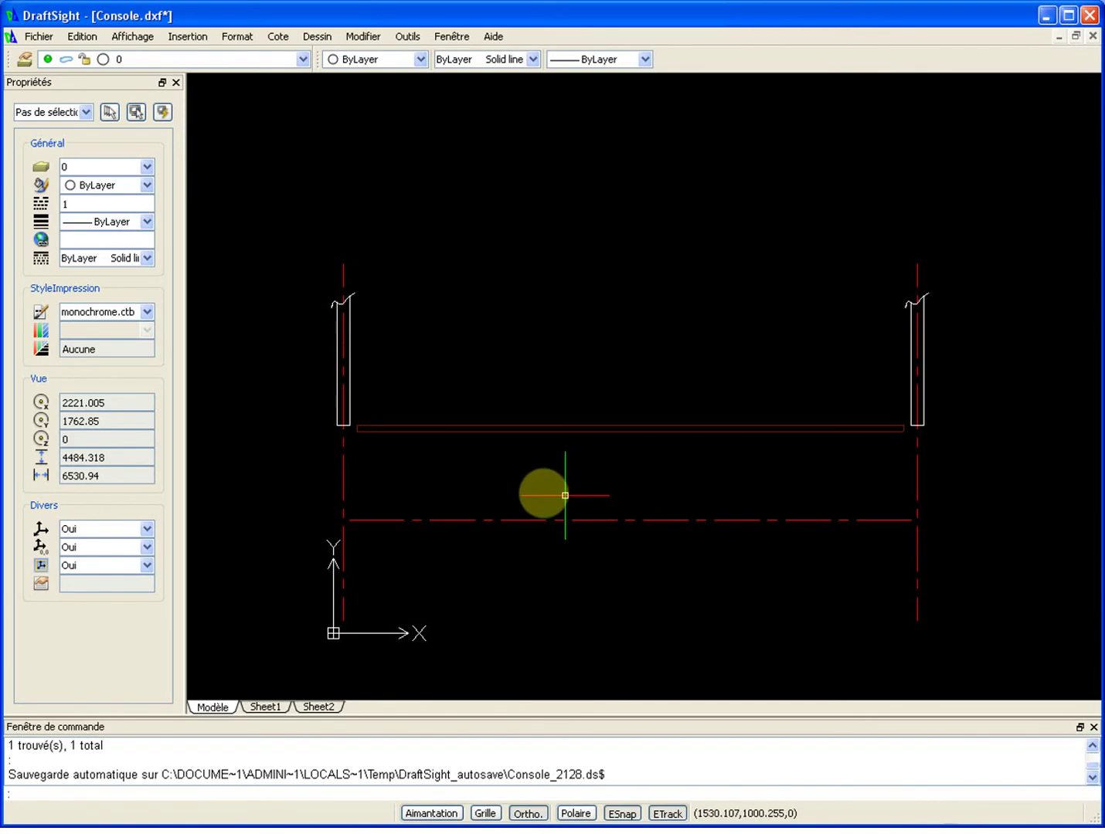
type("o")
key("Return")
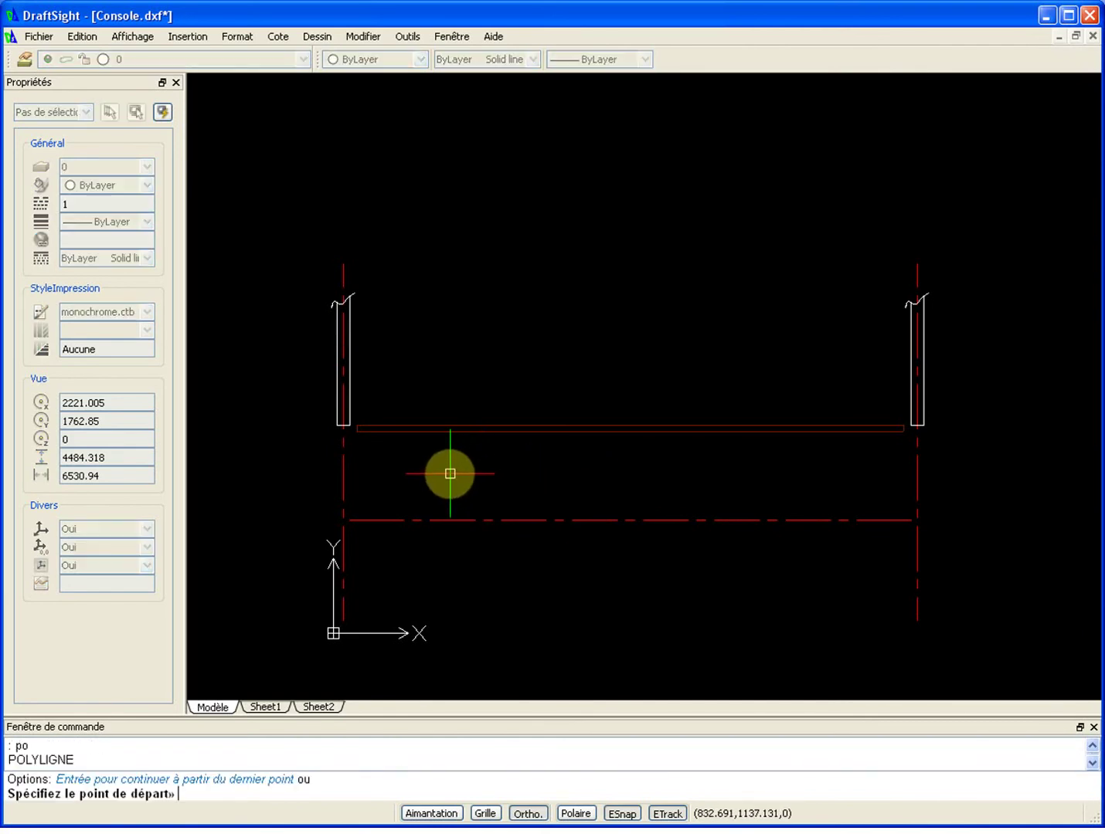
left_click(452, 479)
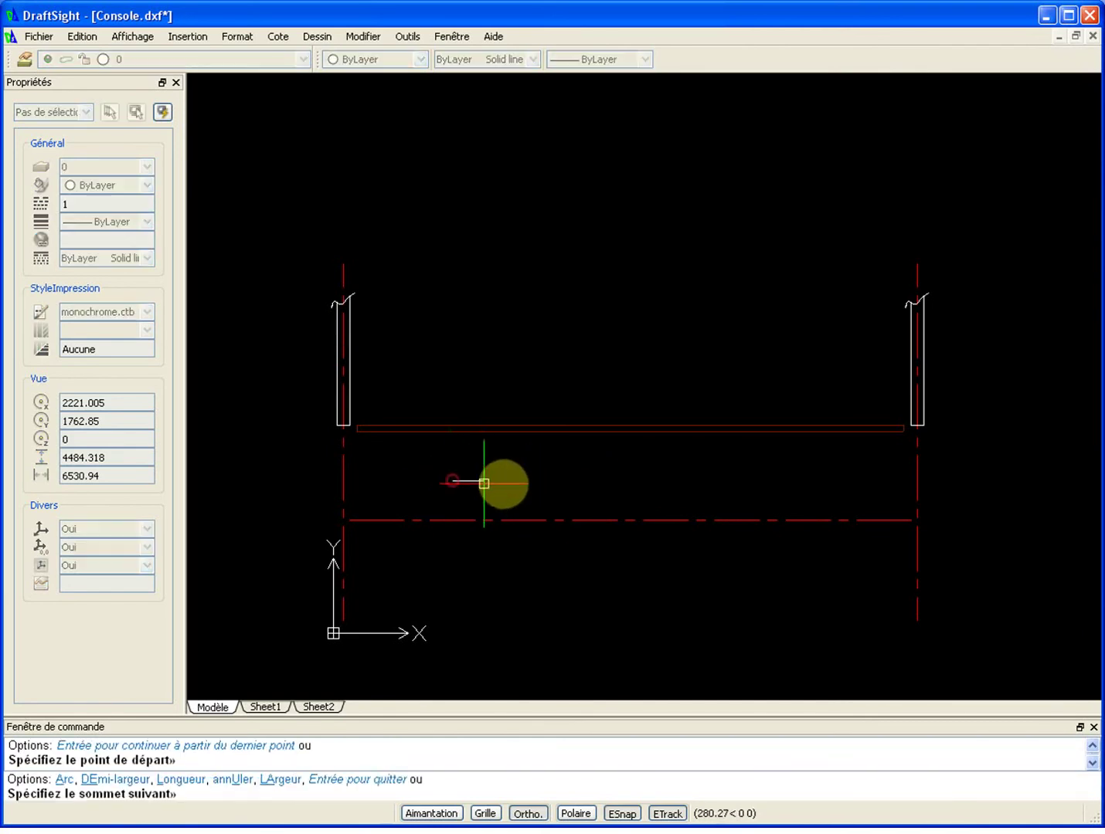
key("F8")
left_click(550, 508)
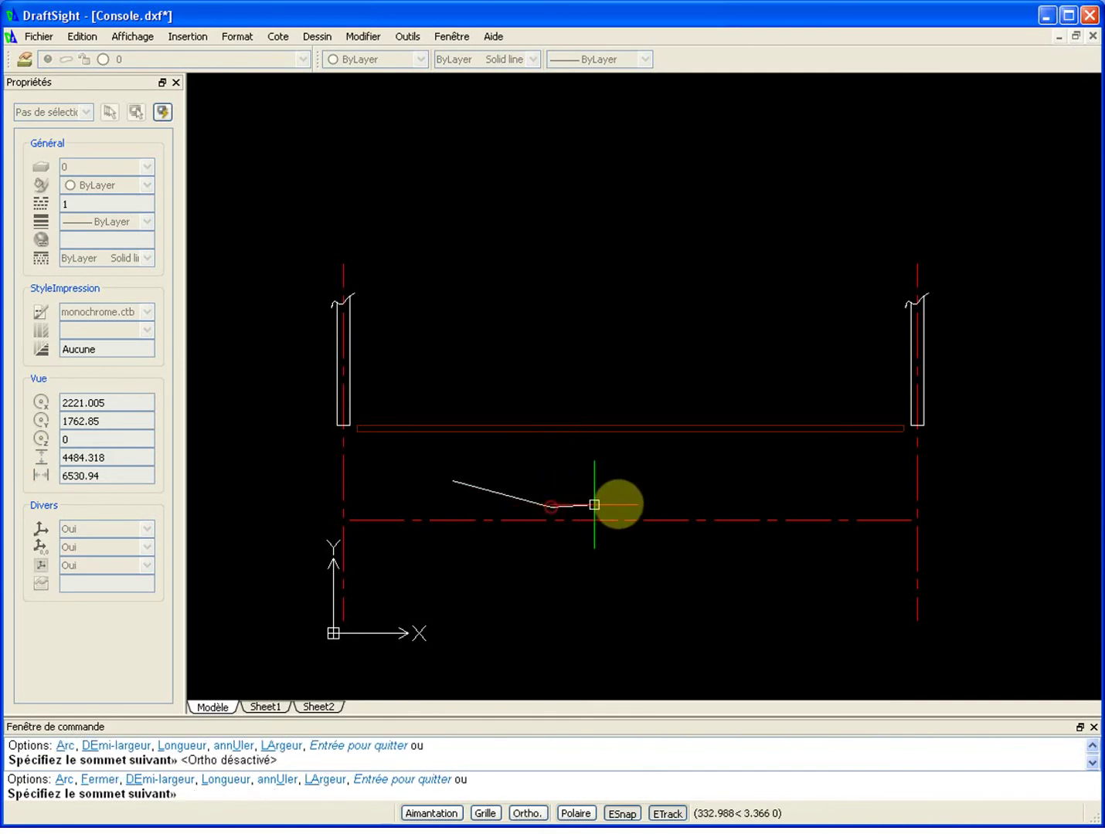
key("F8")
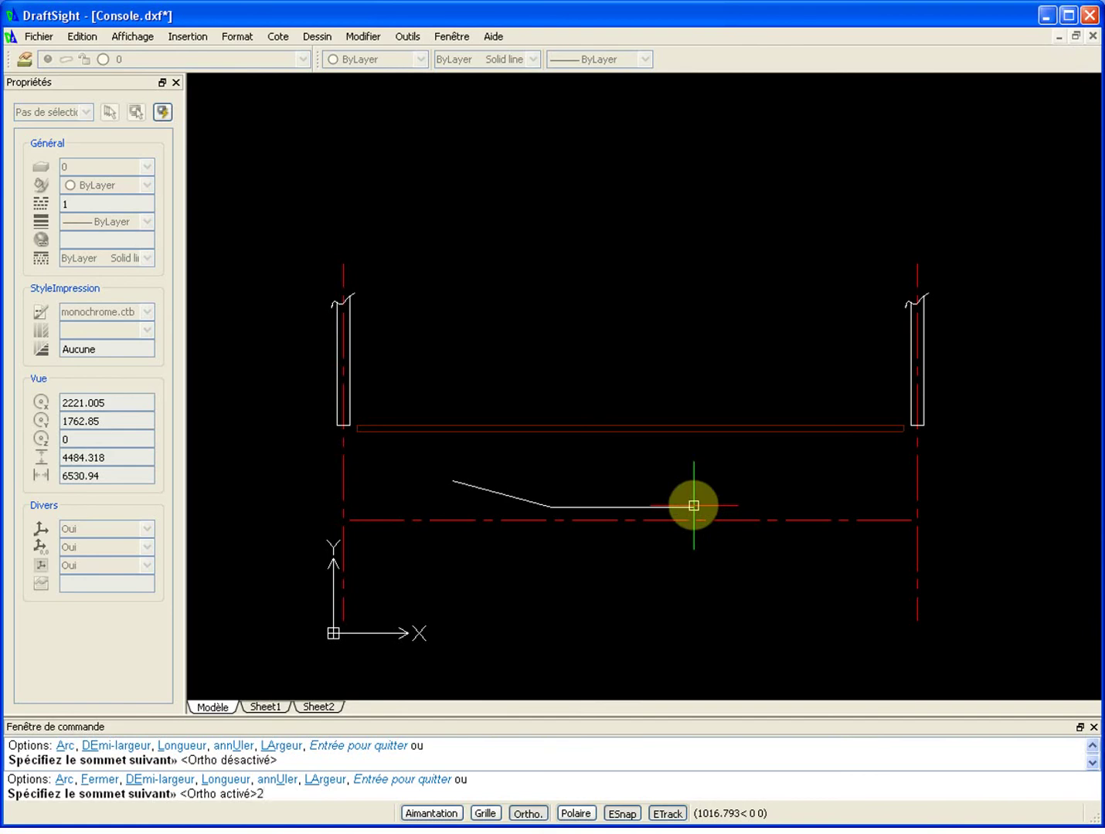
key("Return")
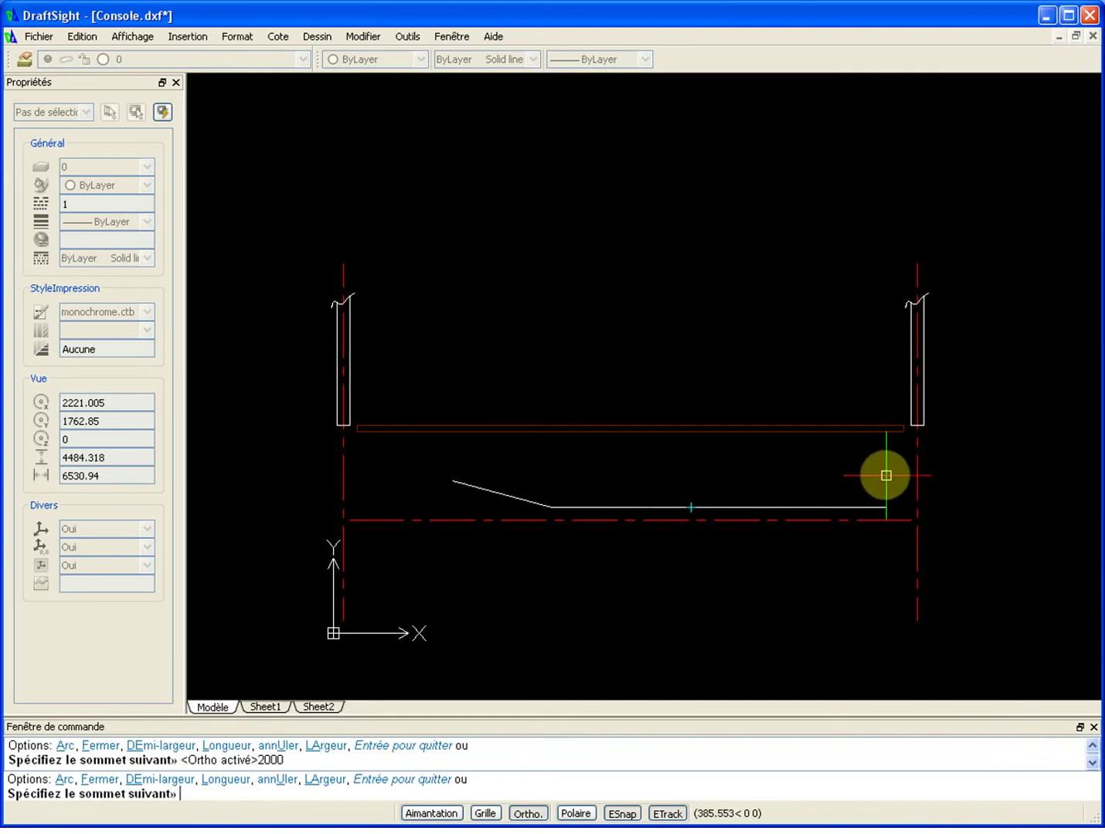
key("F8")
key("Escape")
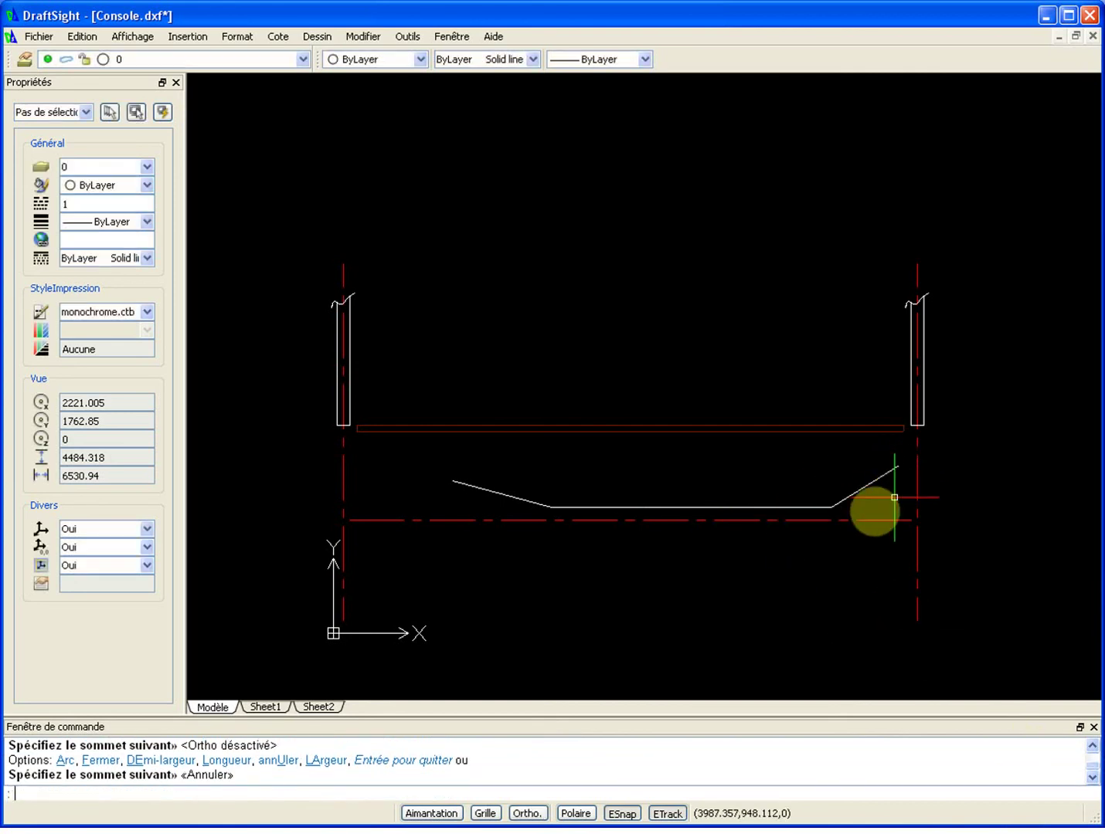
Select the polyline below the rectangle and examine its vertices, segments and geometry properties.
middle_click_drag(657, 508, 541, 486)
scroll(555, 479, "up", 3)
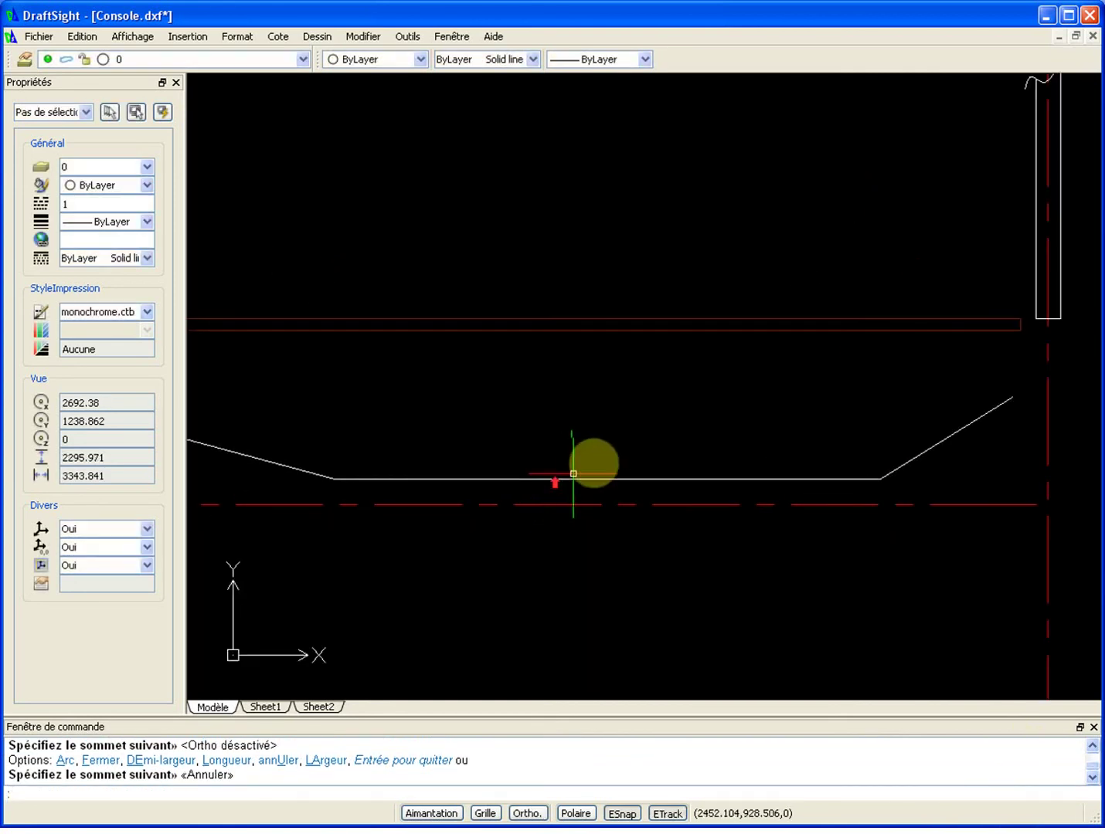
left_click(572, 476)
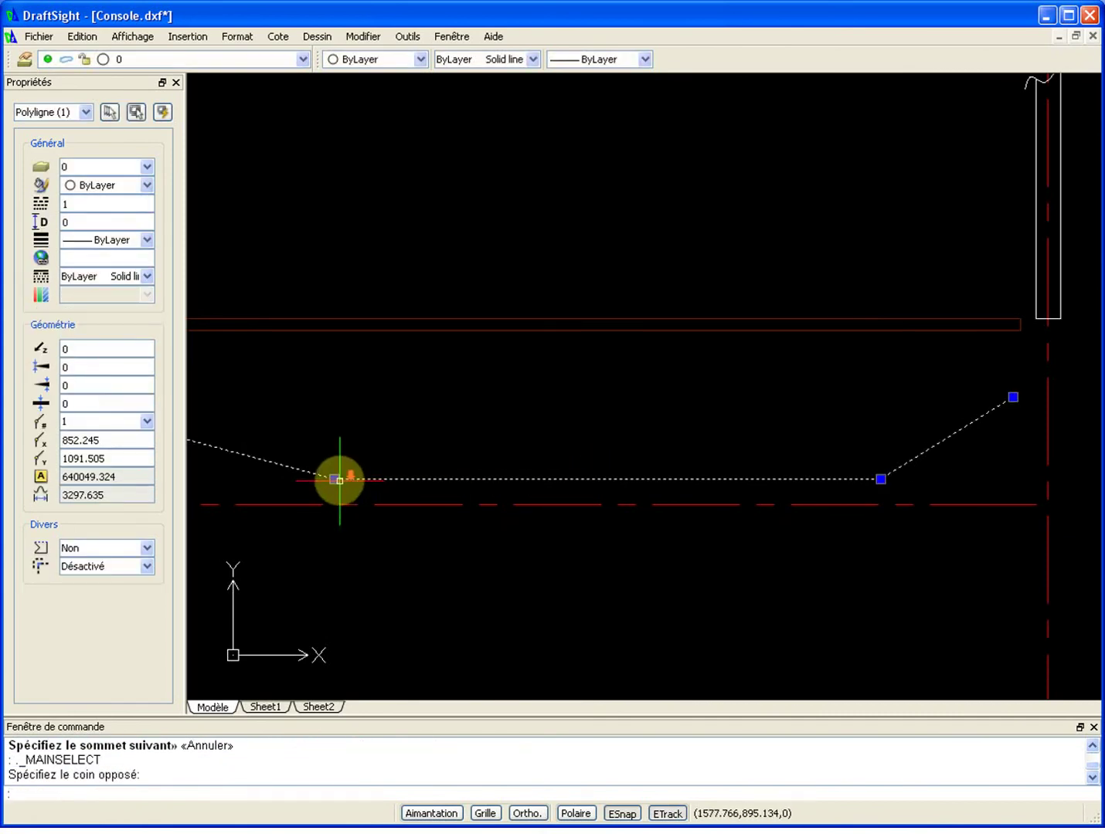
scroll(340, 481, "down", 3)
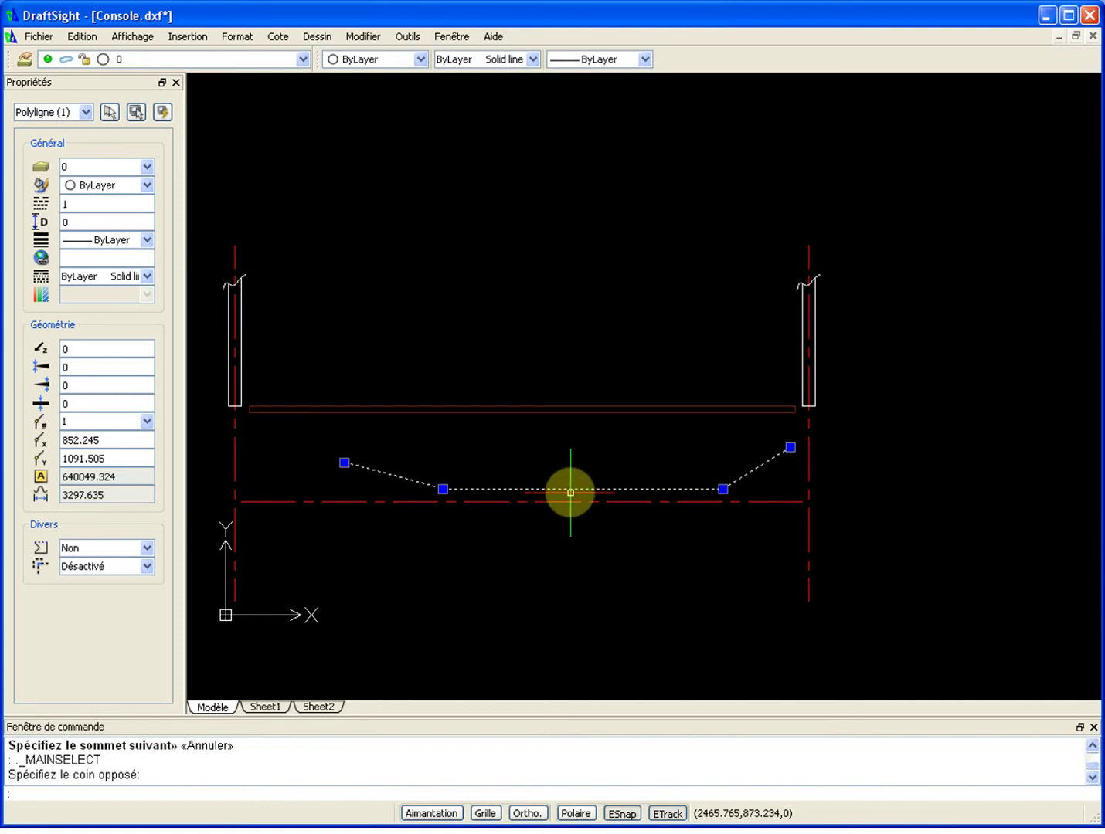
scroll(419, 486, "up", 2)
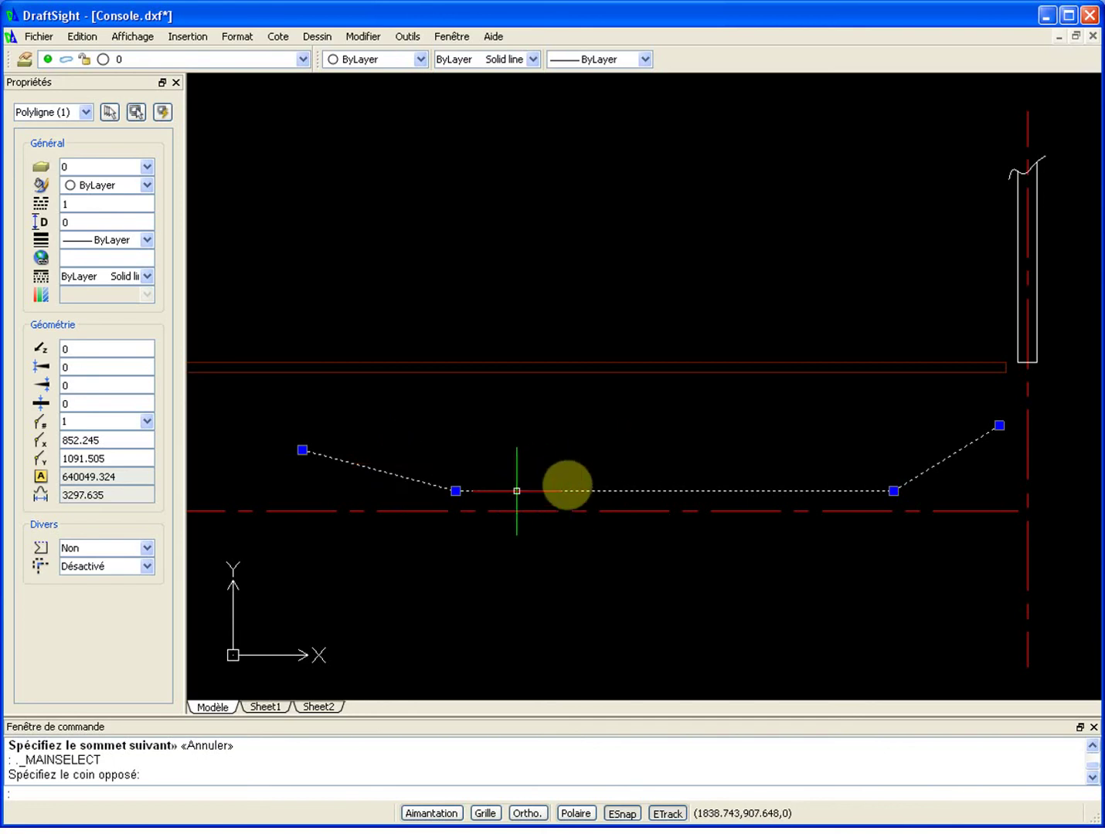
scroll(468, 467, "up", 1)
scroll(467, 470, "down", 2)
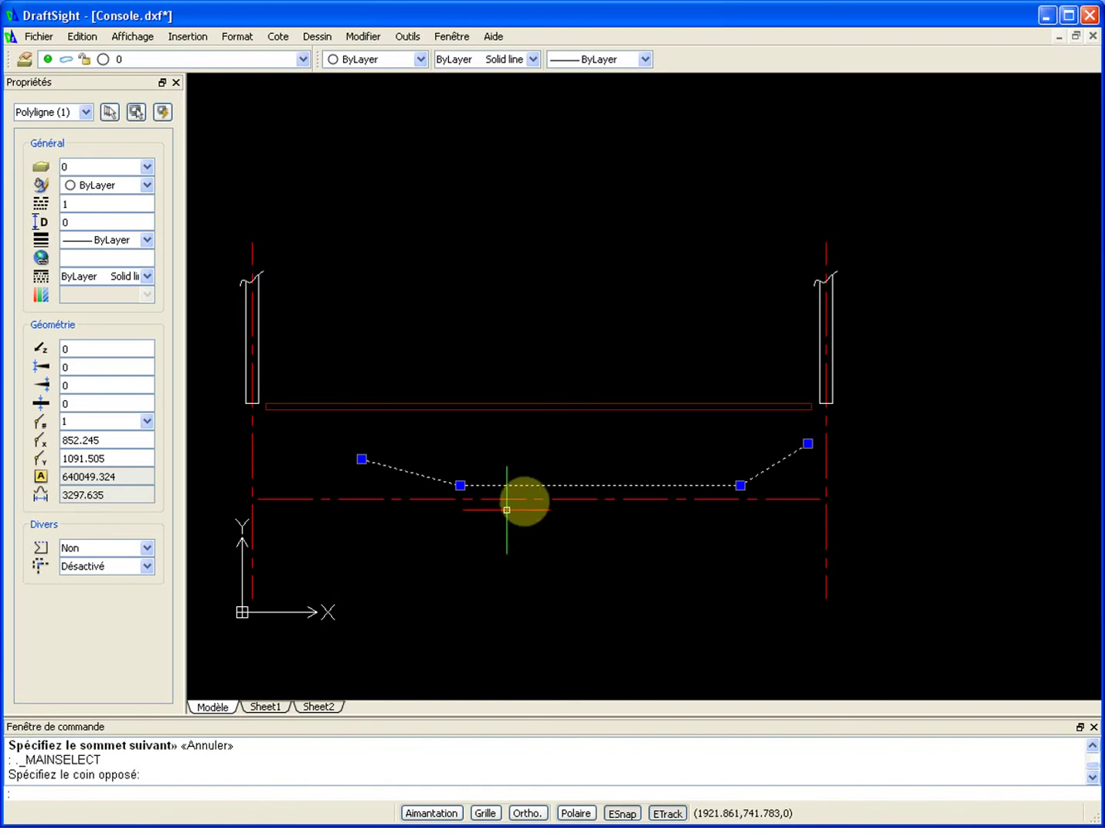
key("Escape")
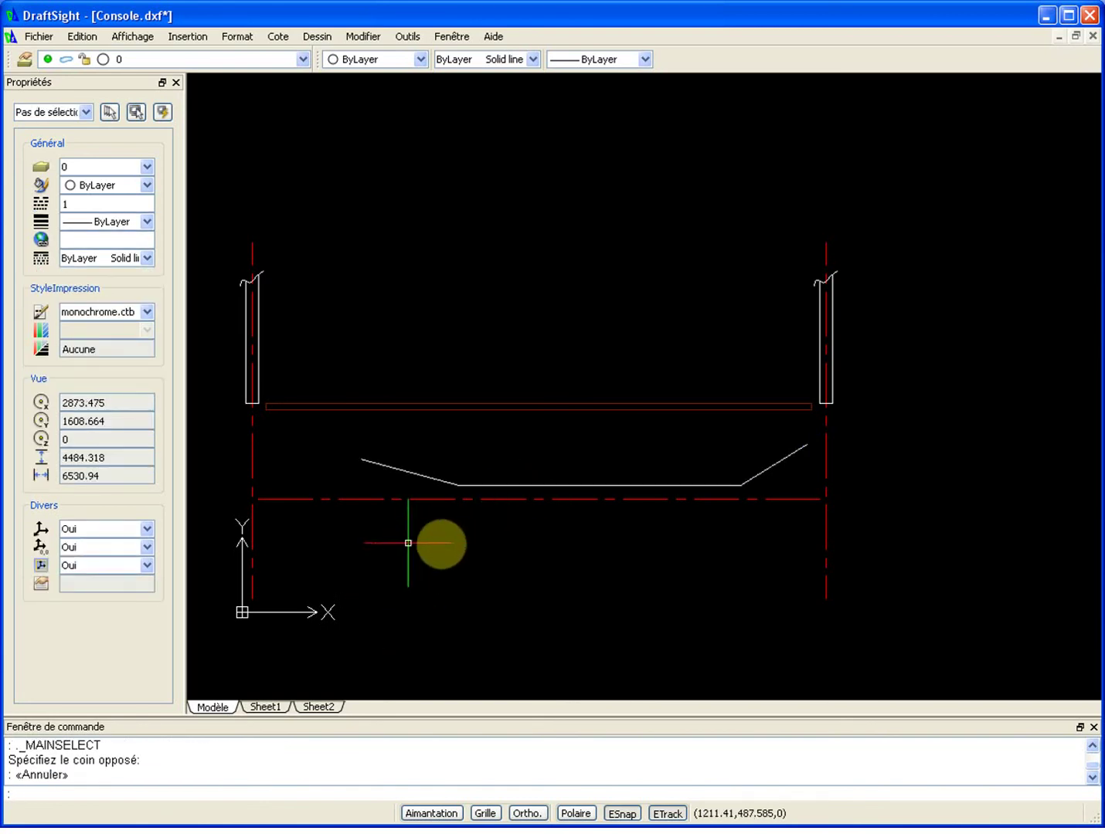
scroll(544, 503, "up", 1)
scroll(544, 503, "down", 1)
middle_click_drag(489, 490, 575, 504)
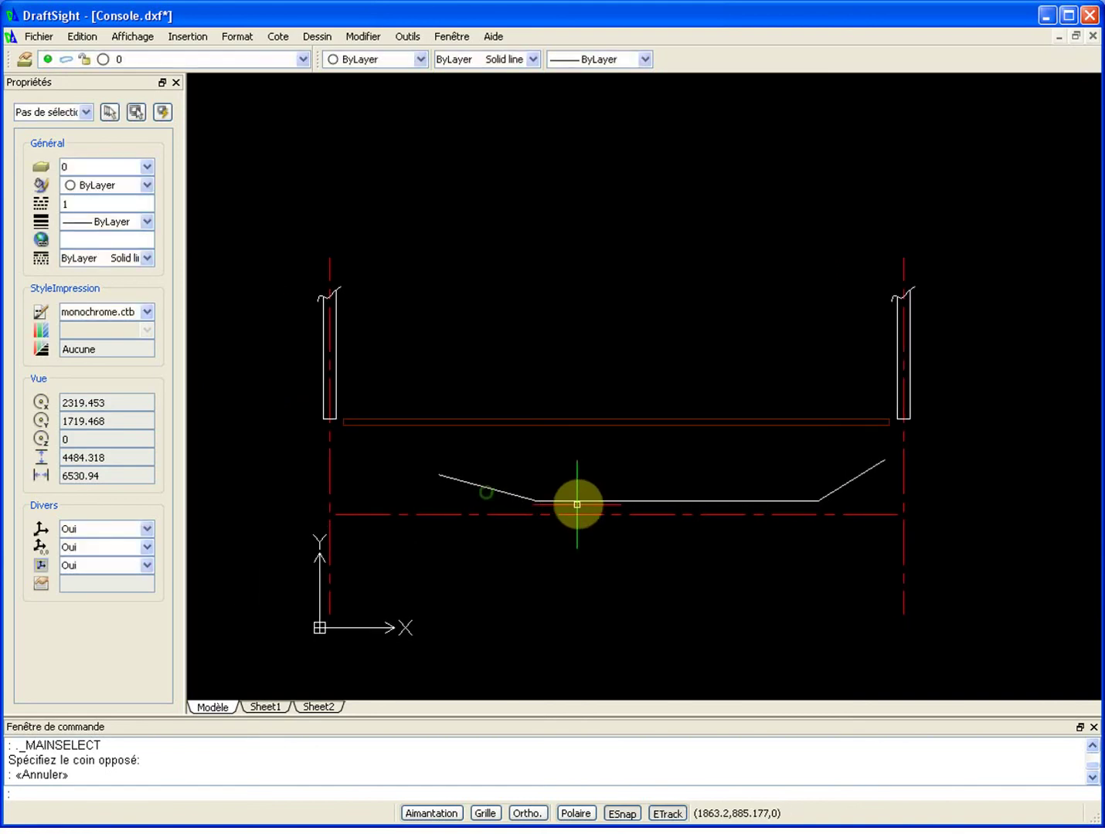
scroll(594, 498, "up", 2)
left_click(662, 496)
left_click(648, 511)
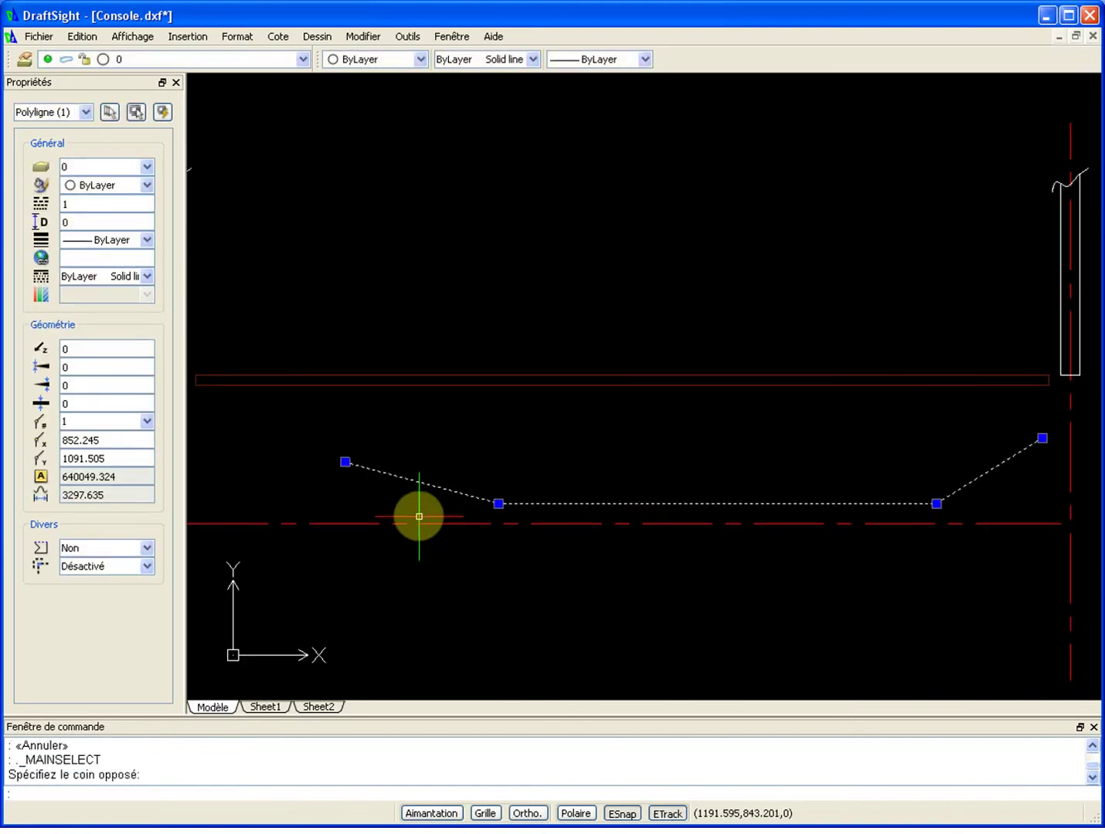
scroll(437, 508, "down", 1)
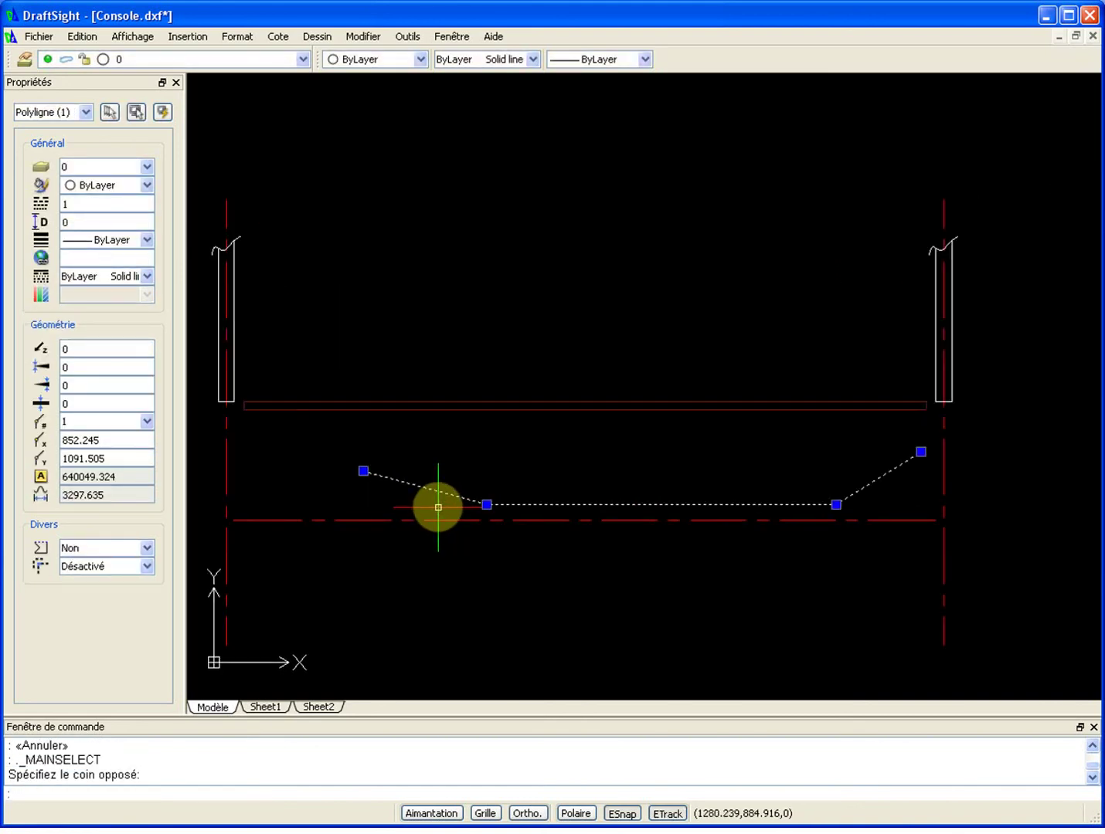